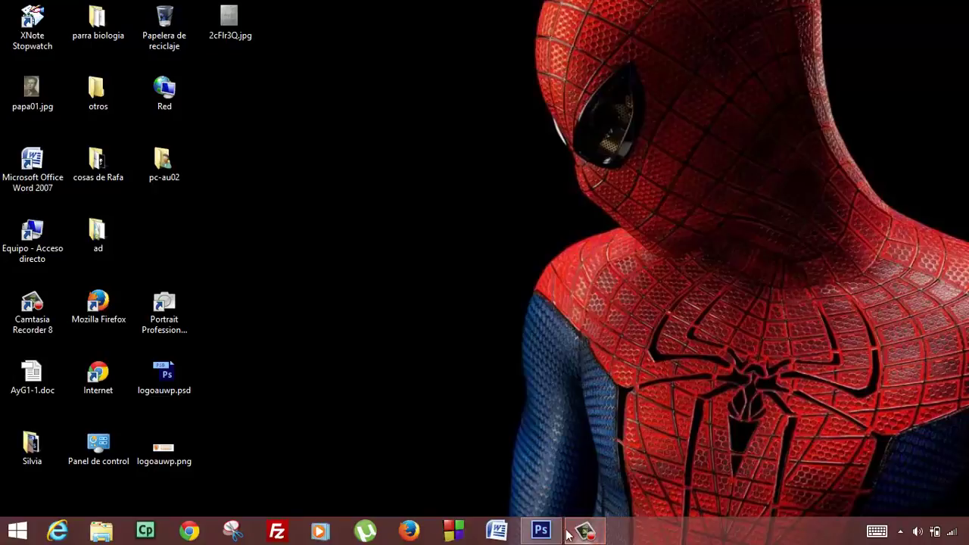
- Bring back the anthurium photo window and choose the Magnetic Lasso
click(540, 530)
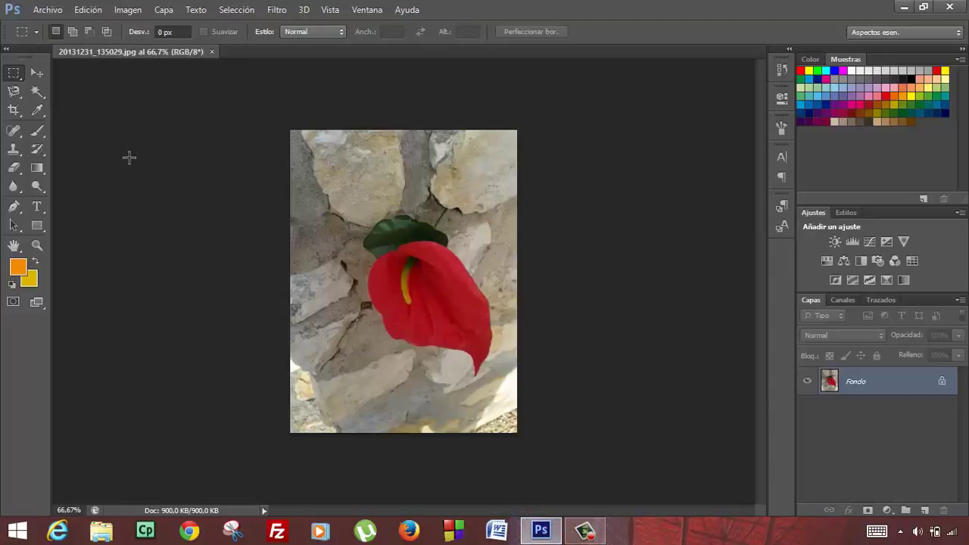
click(19, 93)
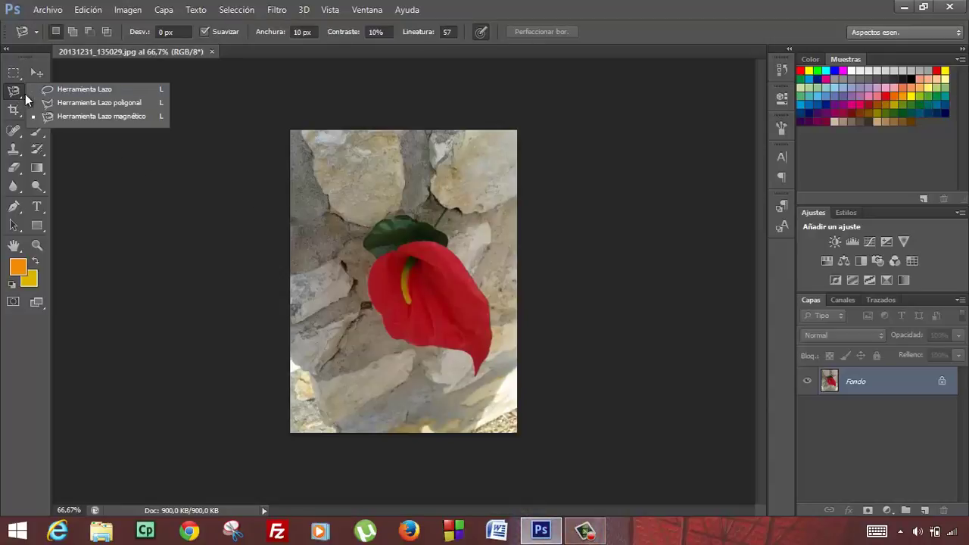
click(79, 116)
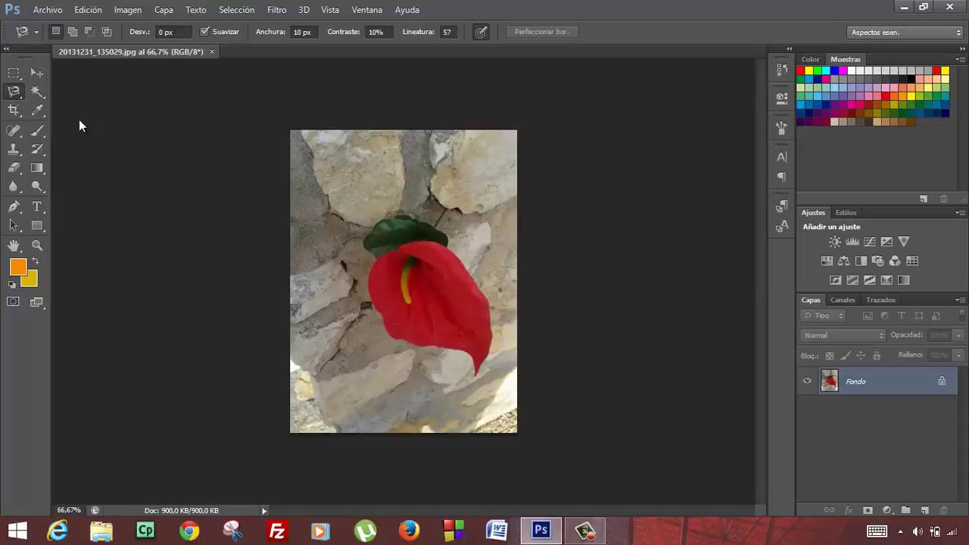
- Zoom in to inspect the flower, then start the Magnetic Lasso at its right edge
click(36, 244)
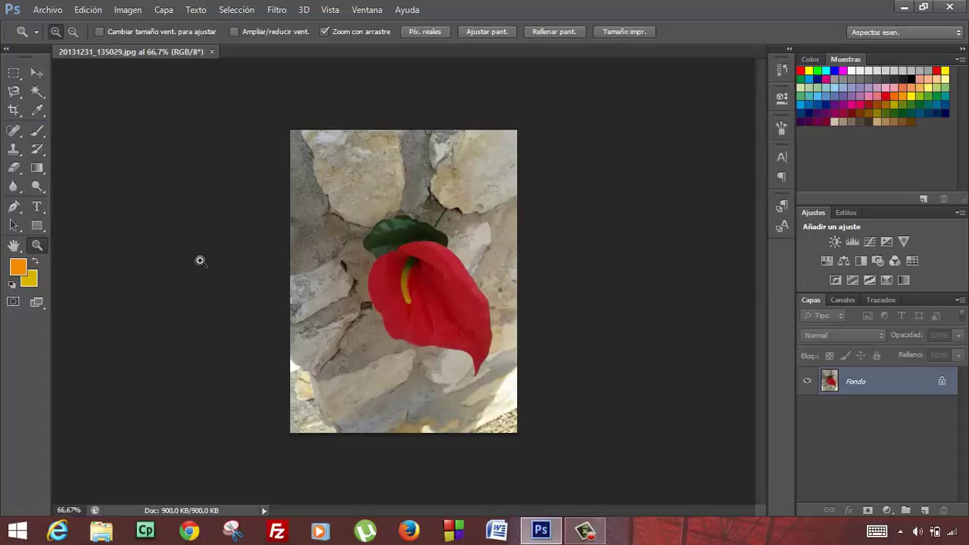
click(409, 262)
click(416, 268)
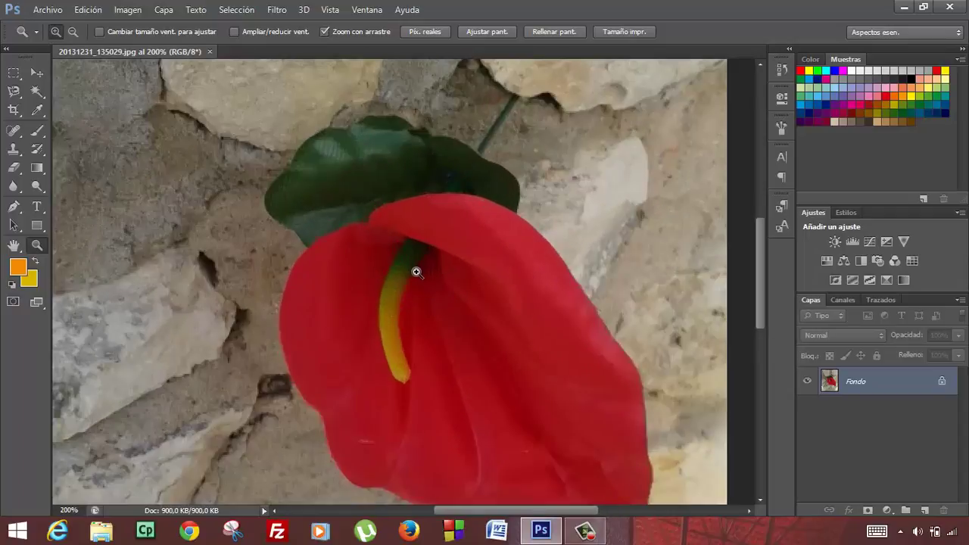
alt+click(417, 272)
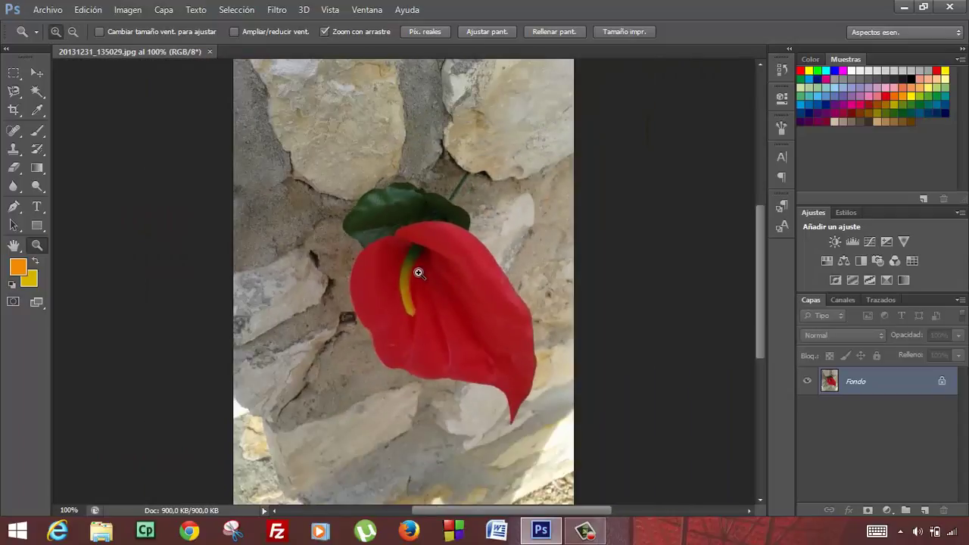
click(14, 91)
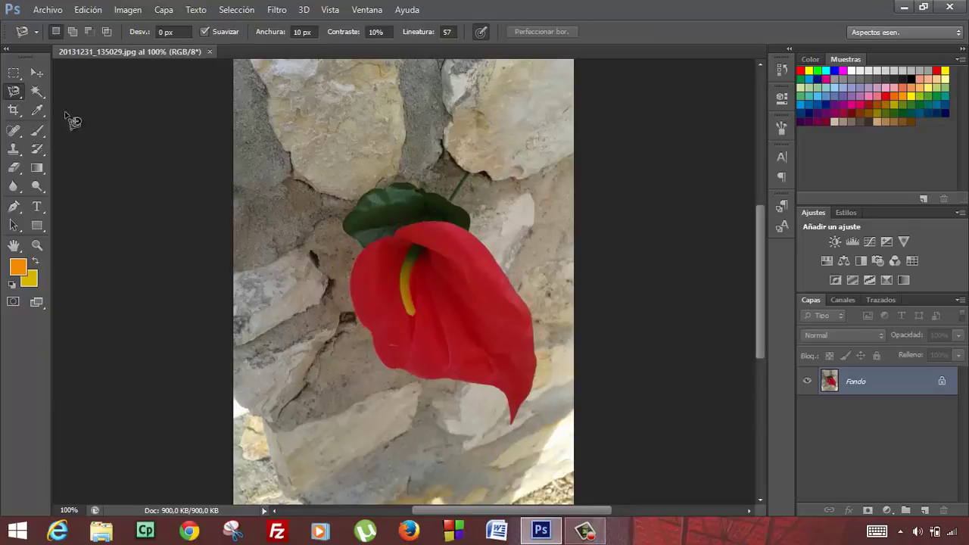
click(492, 257)
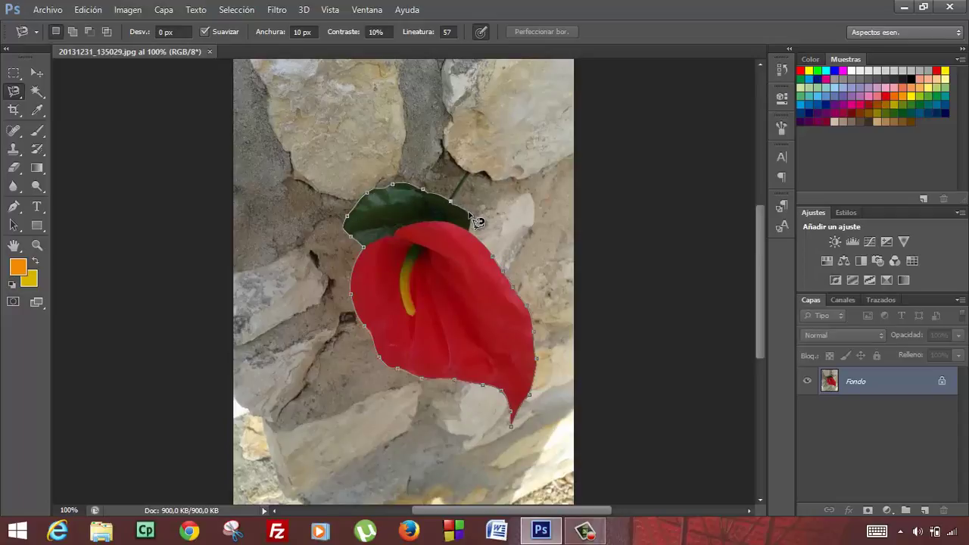
- Finish tracing around the anthurium and leaf and close the outline into a selection
double_click(499, 267)
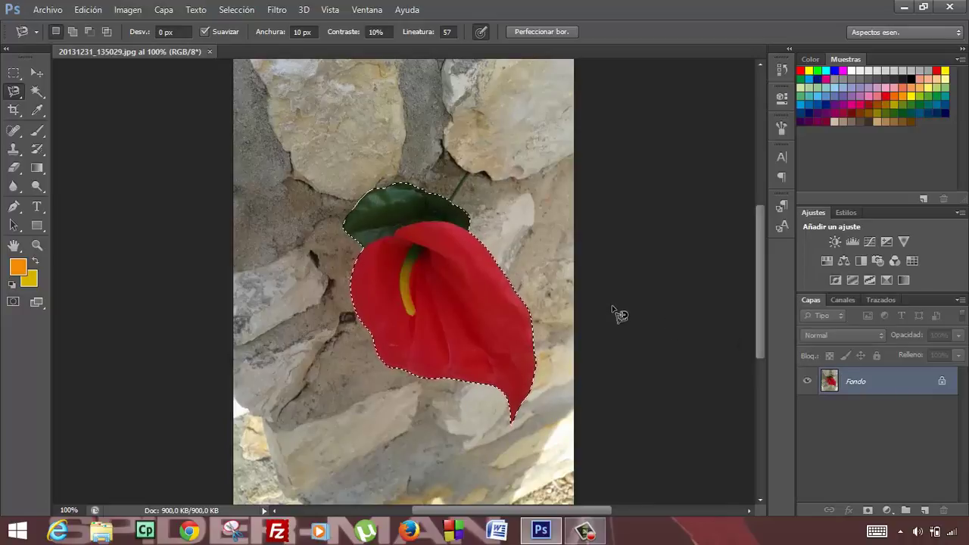
- Copy the selected flower and paste it onto a new layer, Capa 1
click(86, 11)
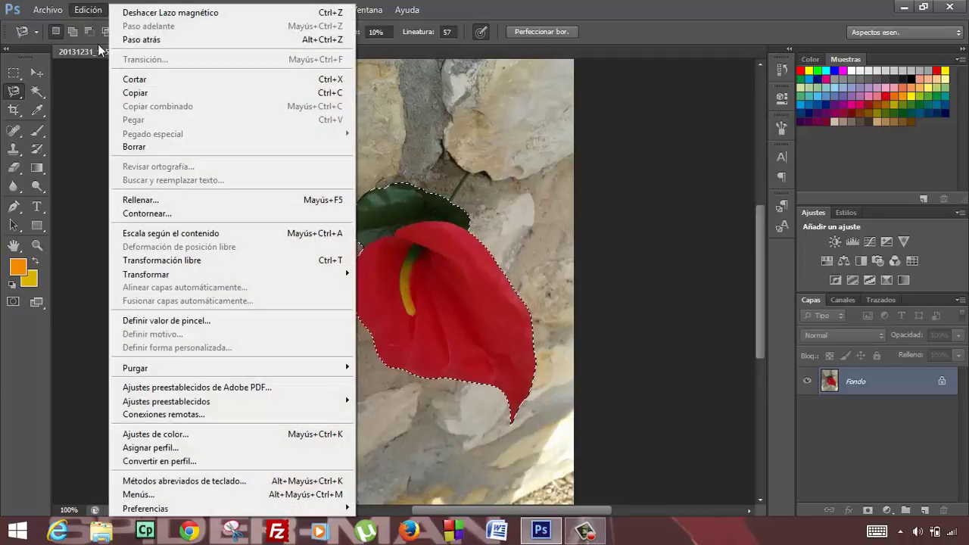
click(140, 94)
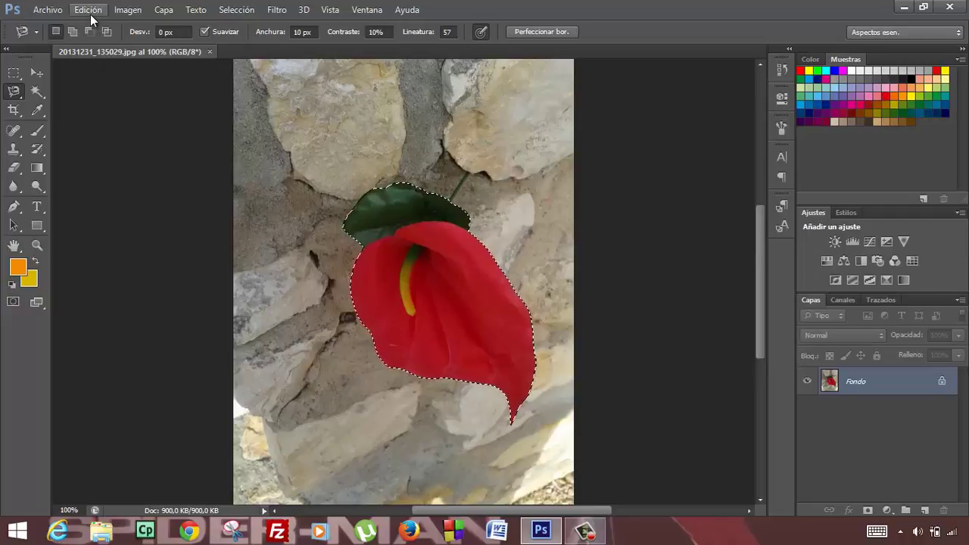
click(89, 12)
click(136, 120)
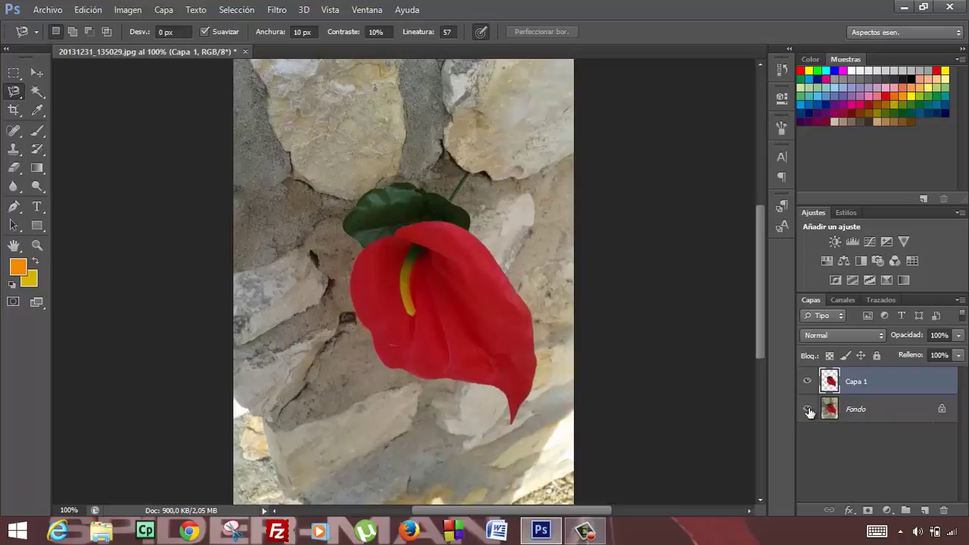
- Hide the Fondo background so Capa 1's flower cutout shows on transparency
click(808, 409)
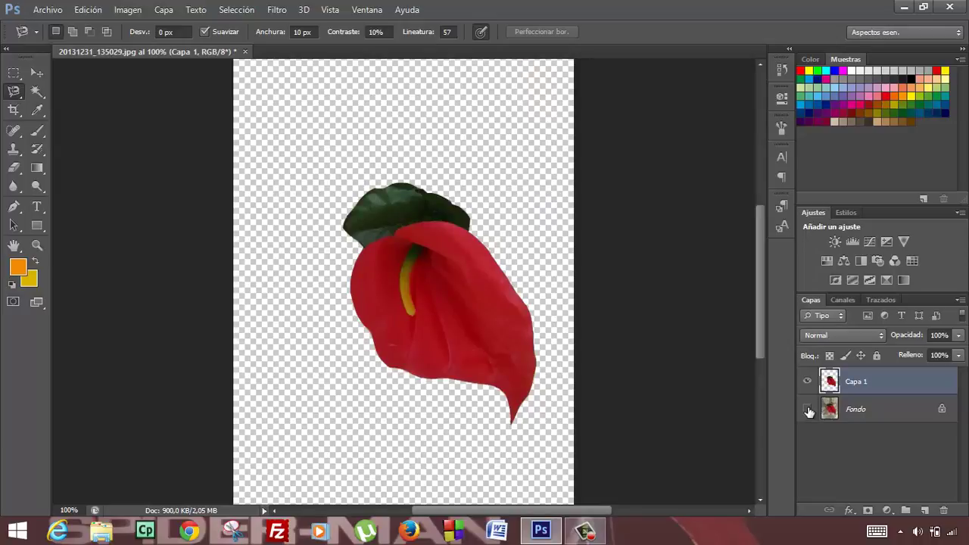
click(808, 409)
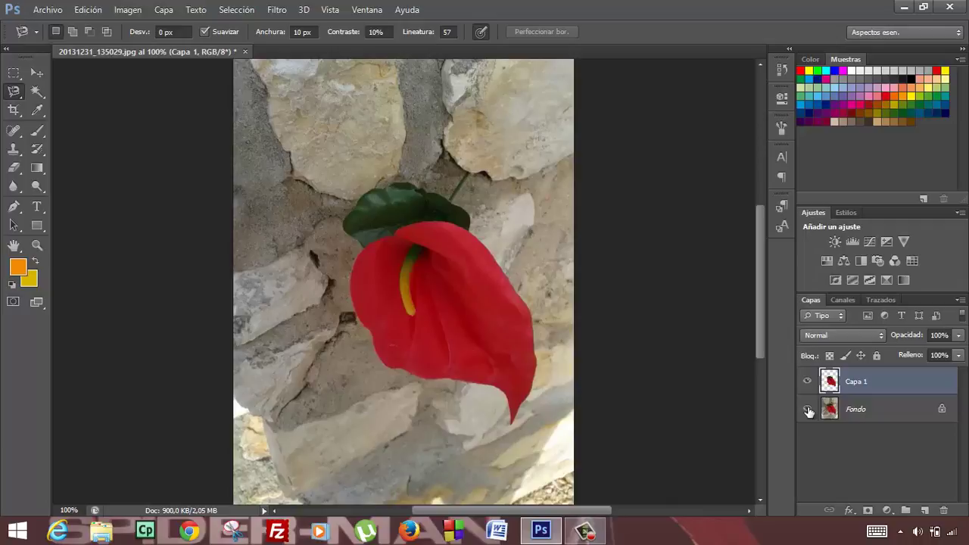
click(809, 409)
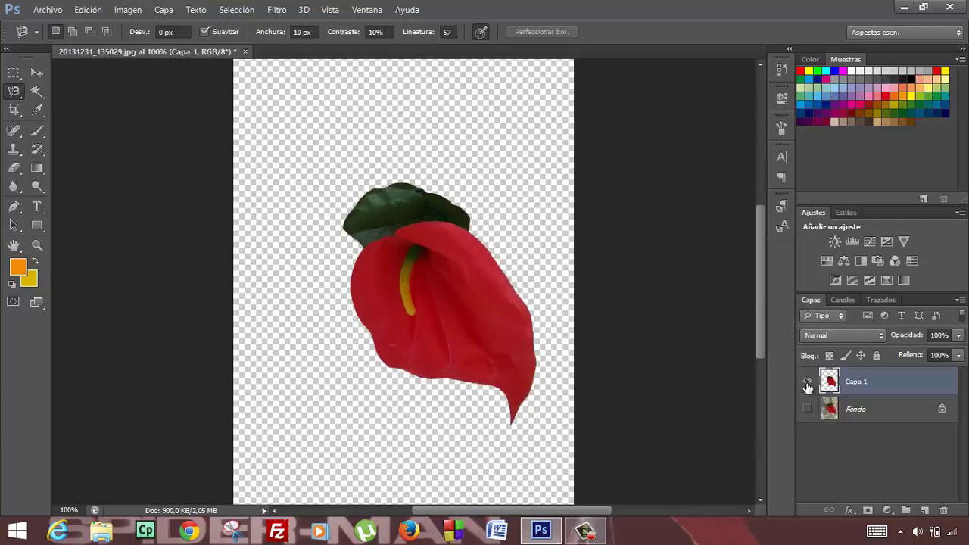
click(807, 383)
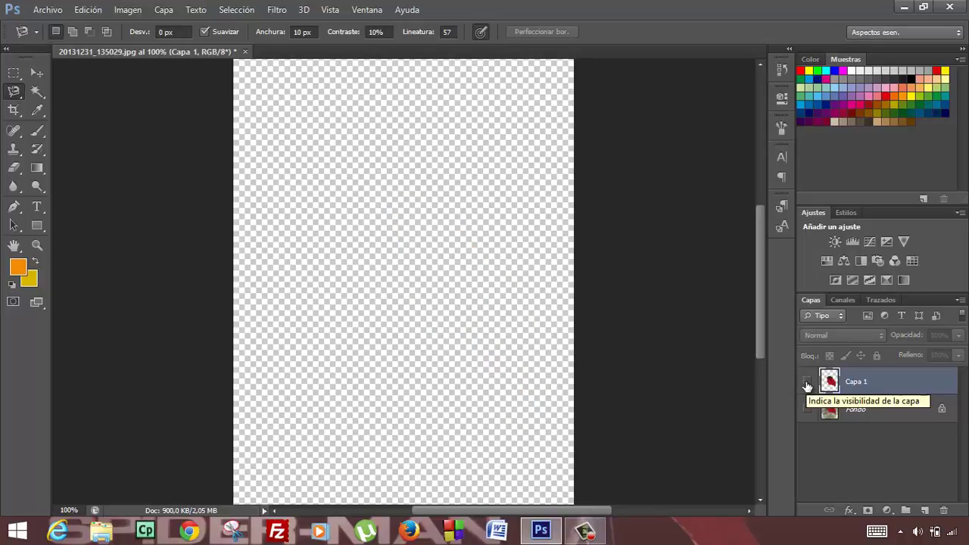
click(806, 382)
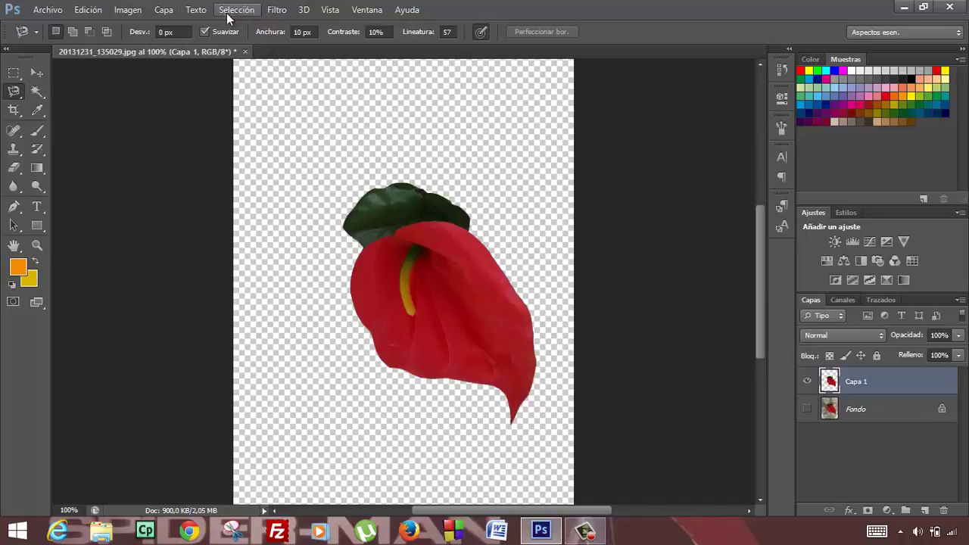
- Create a new layer from Capa > Nueva > Capa, keeping the default name Capa 2
click(164, 9)
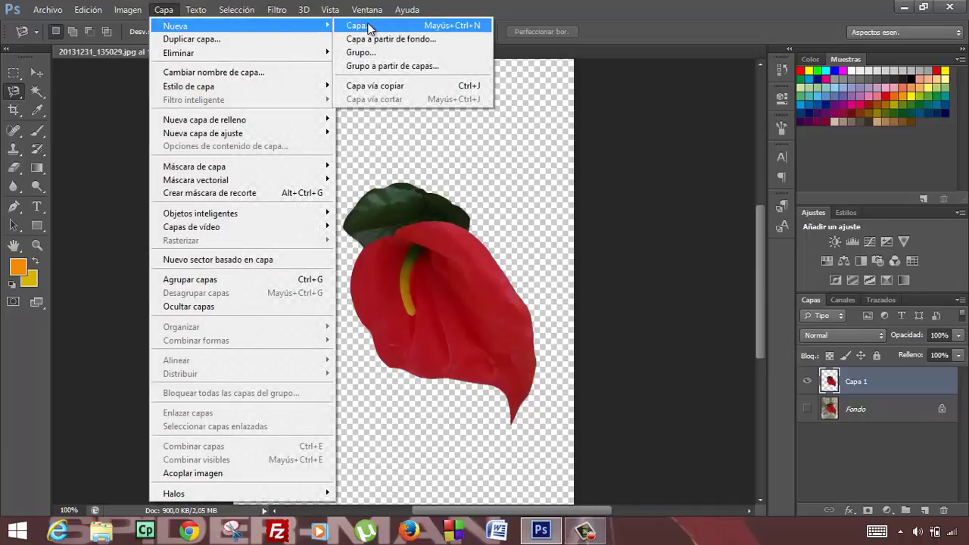
mouse_move(175, 26)
click(366, 29)
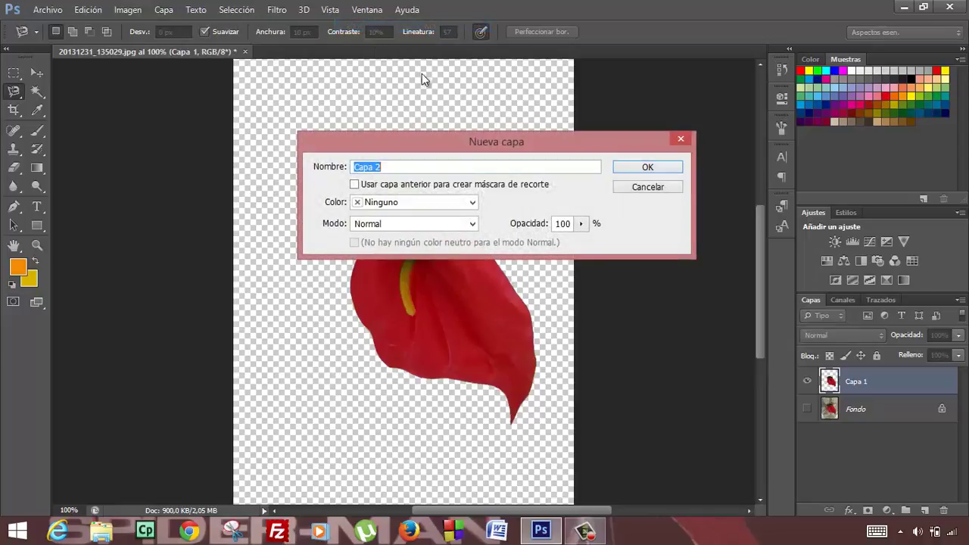
click(662, 169)
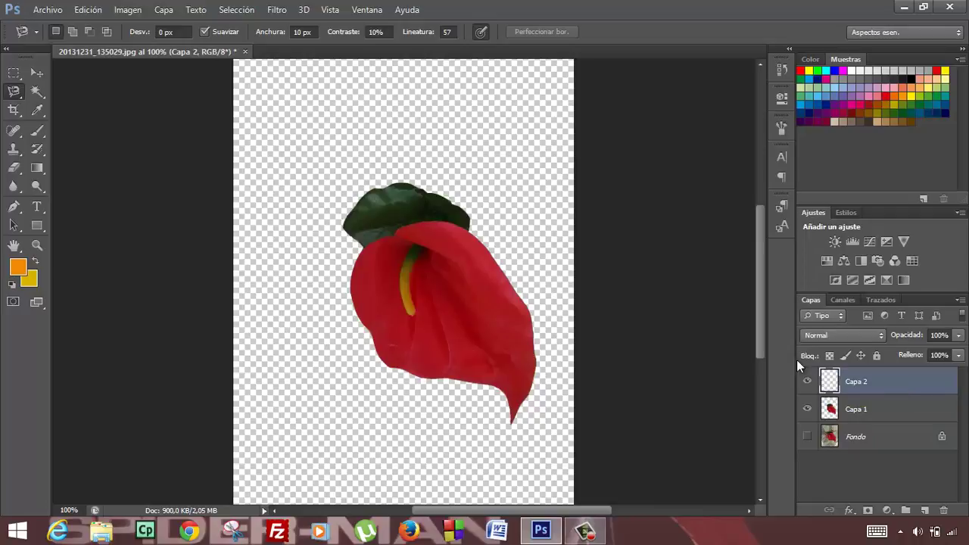
click(41, 166)
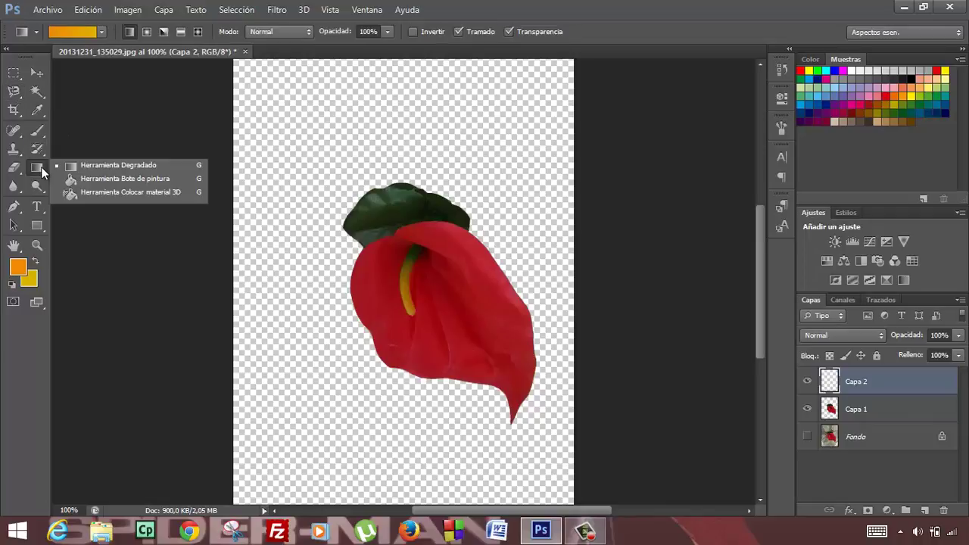
click(108, 180)
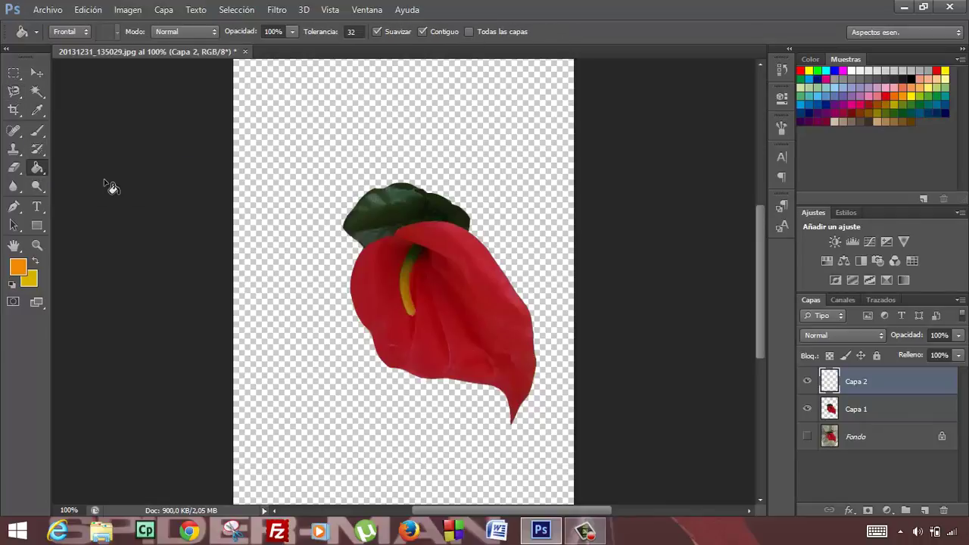
click(296, 147)
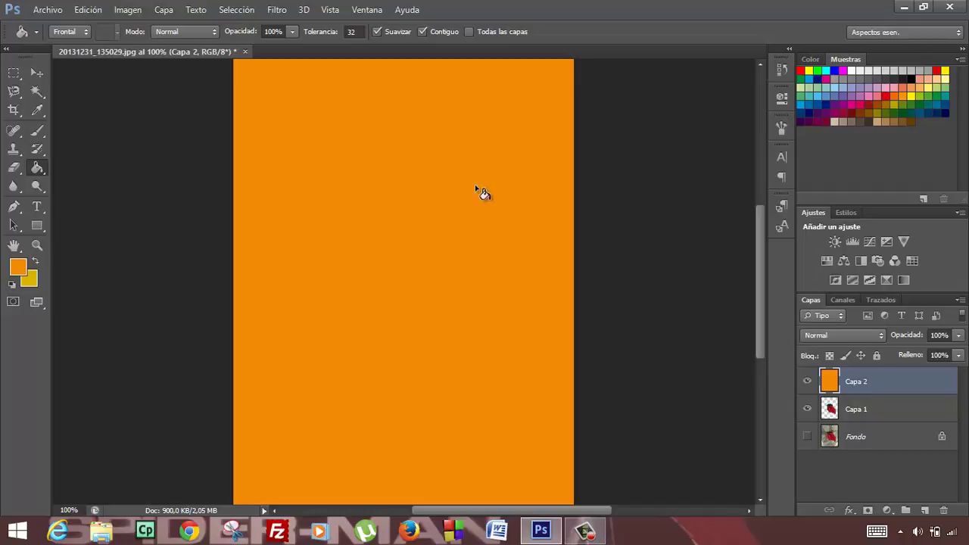
click(98, 14)
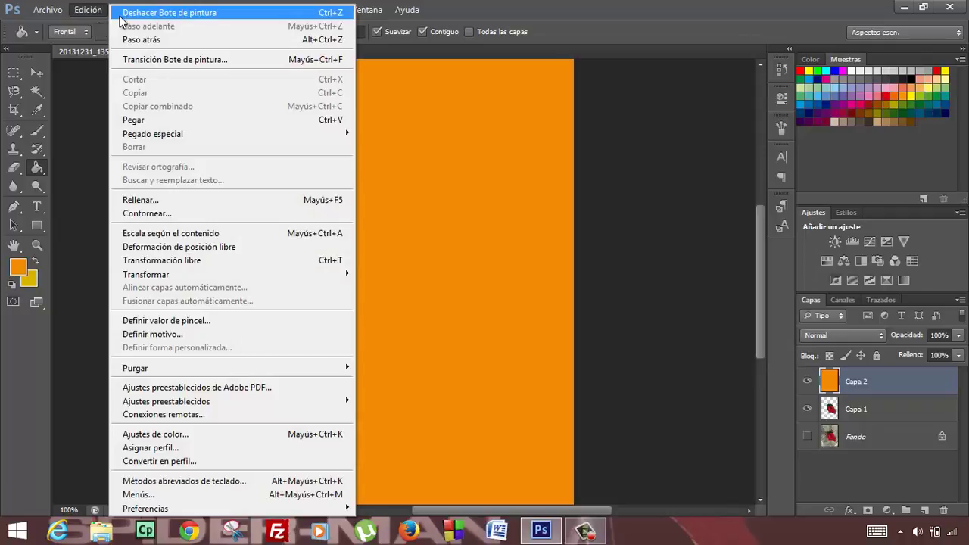
click(129, 11)
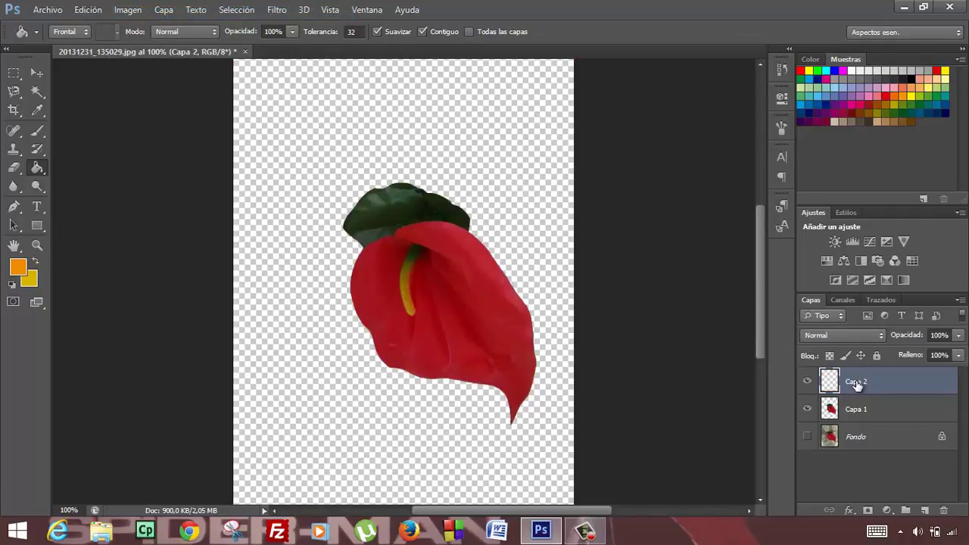
- Drag Capa 2 below Capa 1 and make Capa 1 the active layer
drag(855, 385, 860, 411)
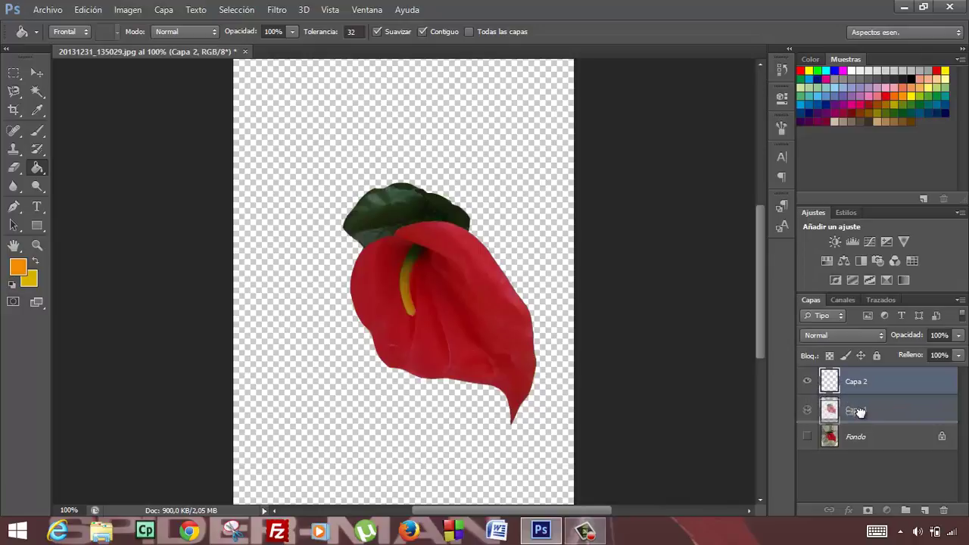
drag(860, 411, 862, 417)
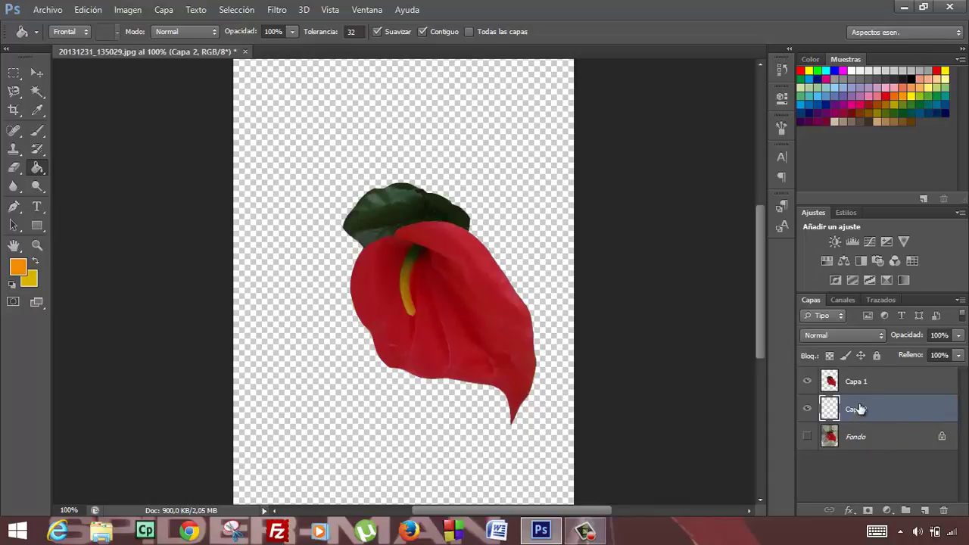
click(858, 386)
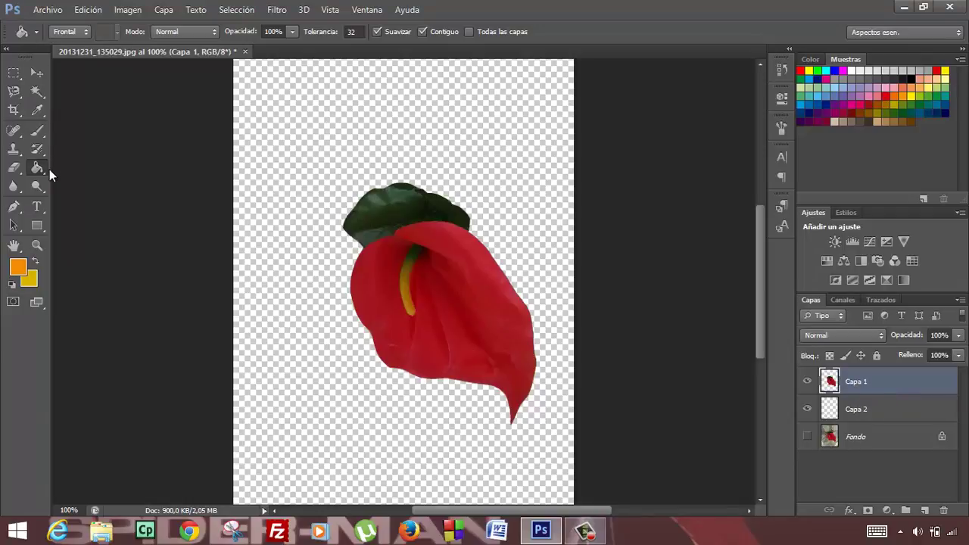
- Undo two orange fills on Capa 1, then show Fondo and hide Capa 1
click(310, 165)
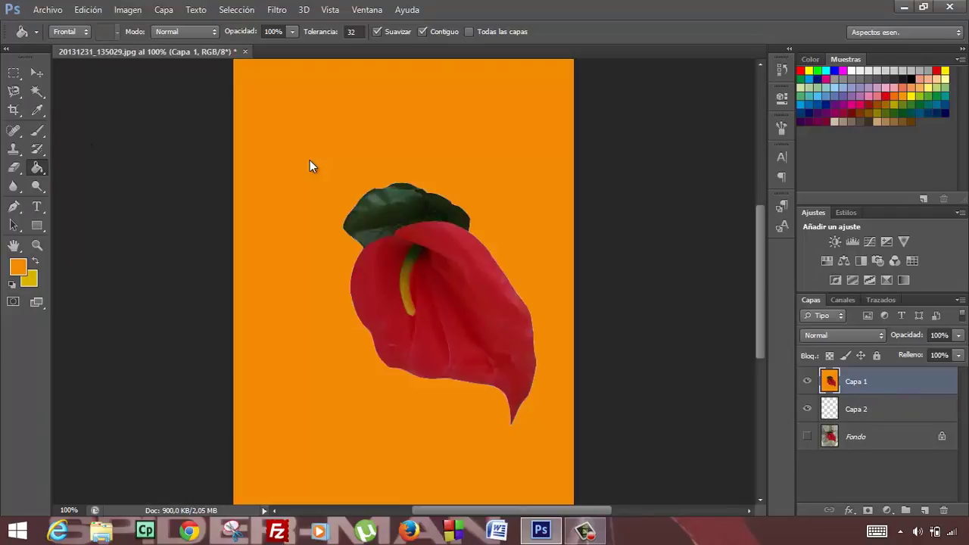
click(88, 10)
click(148, 12)
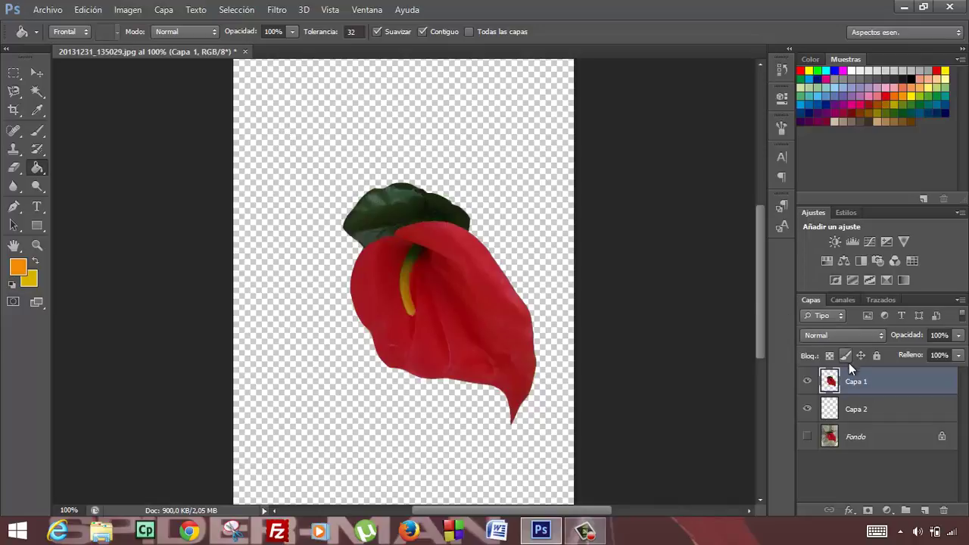
click(360, 123)
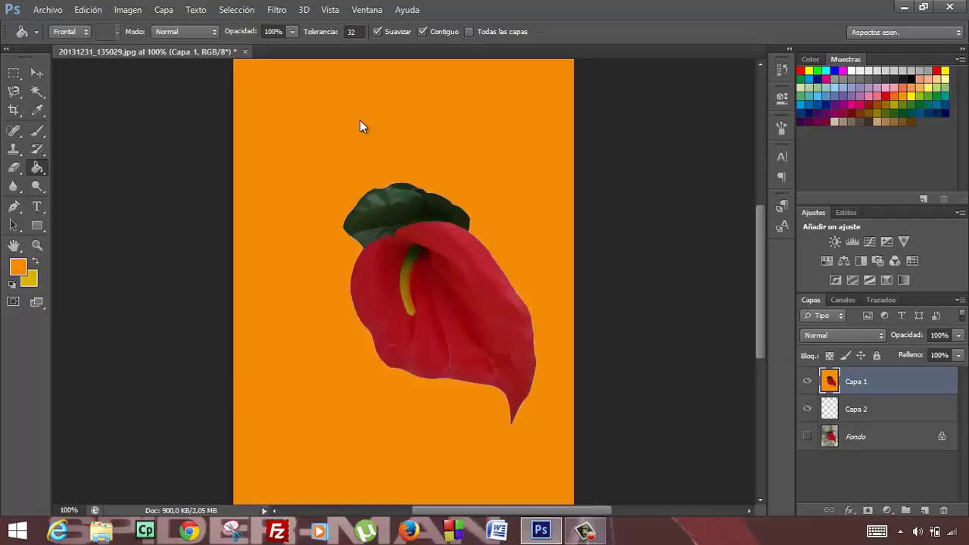
click(89, 10)
click(133, 13)
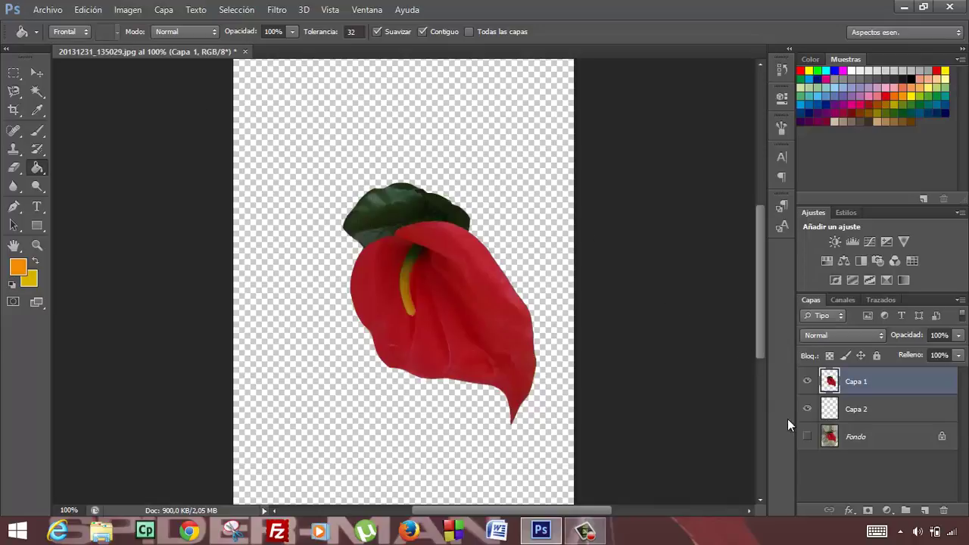
click(807, 438)
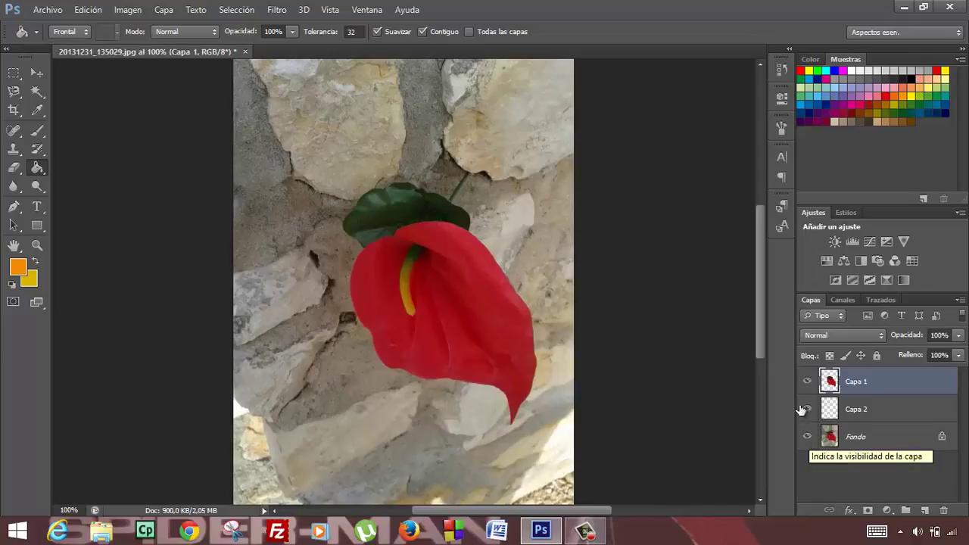
click(807, 382)
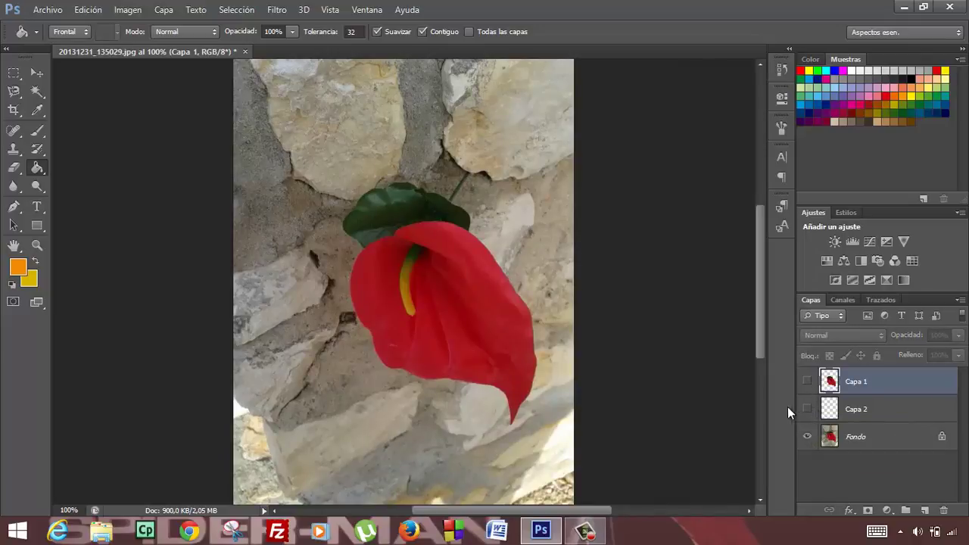
- Trace the anthurium on the Fondo photo with the Magnetic Lasso and invert the selection
click(14, 91)
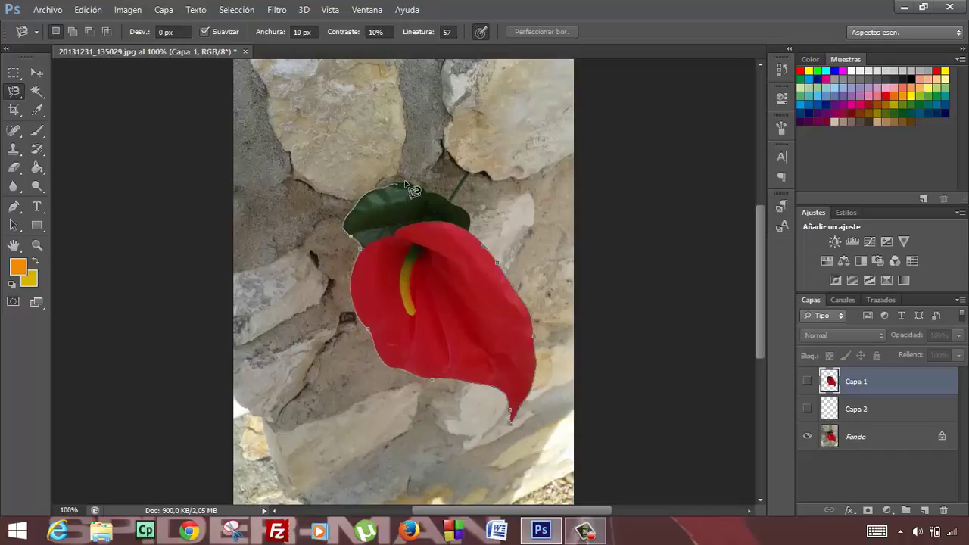
click(483, 248)
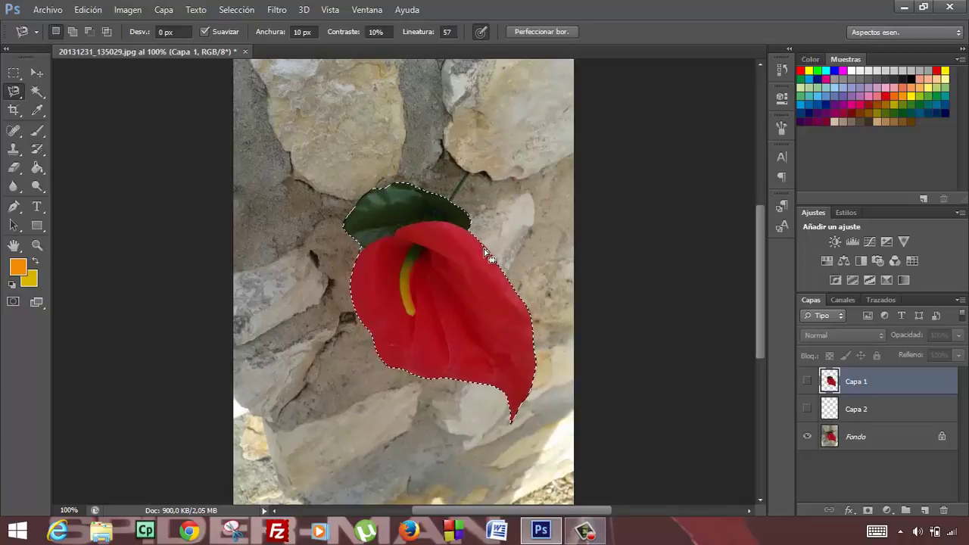
click(246, 9)
click(250, 65)
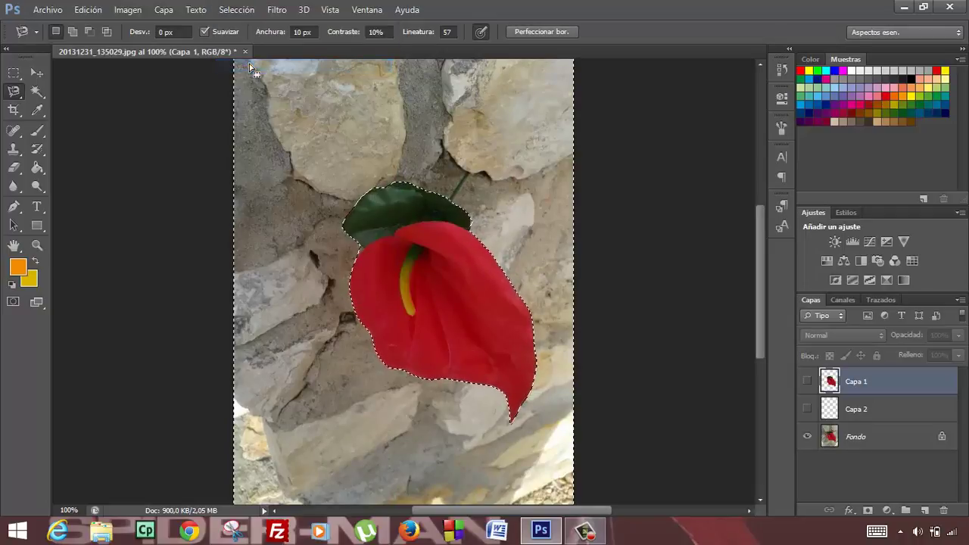
click(38, 168)
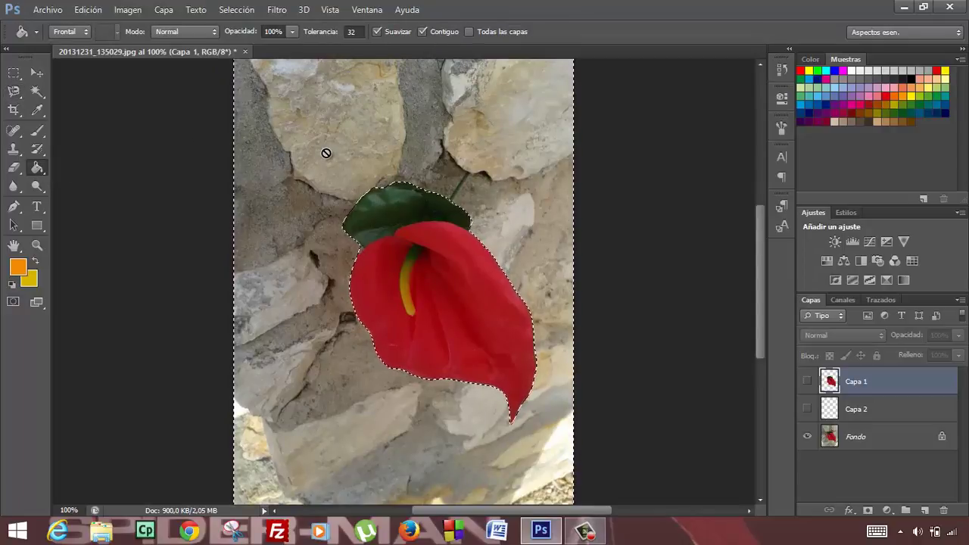
click(855, 437)
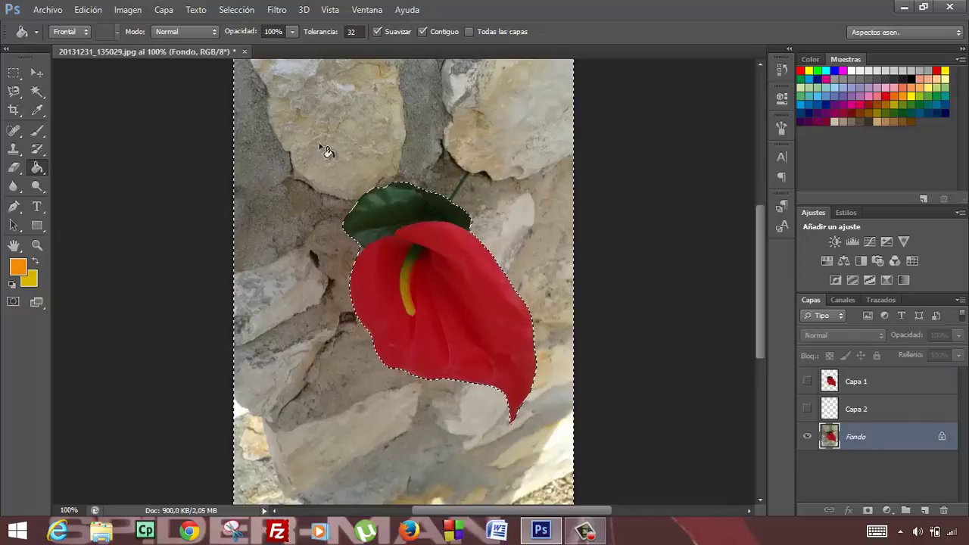
click(270, 108)
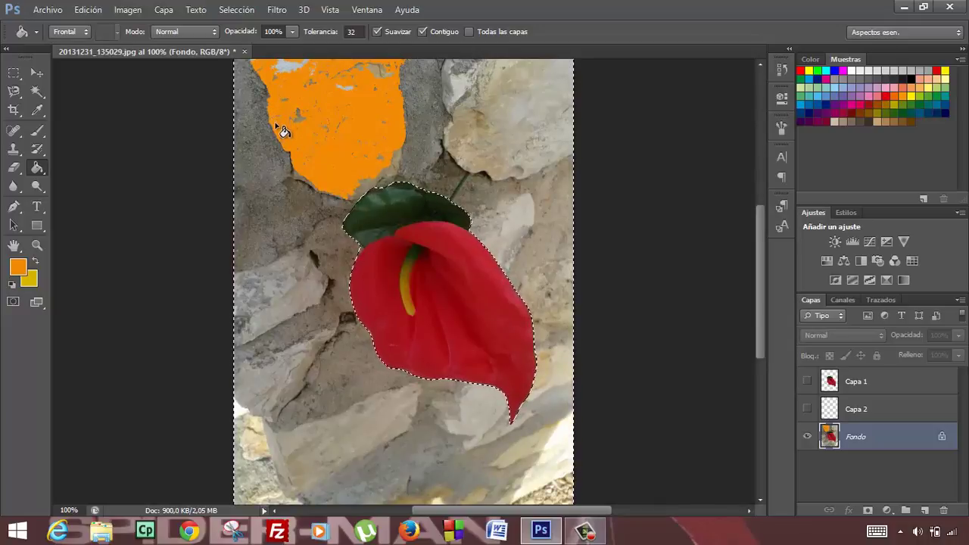
key(ctrl+z)
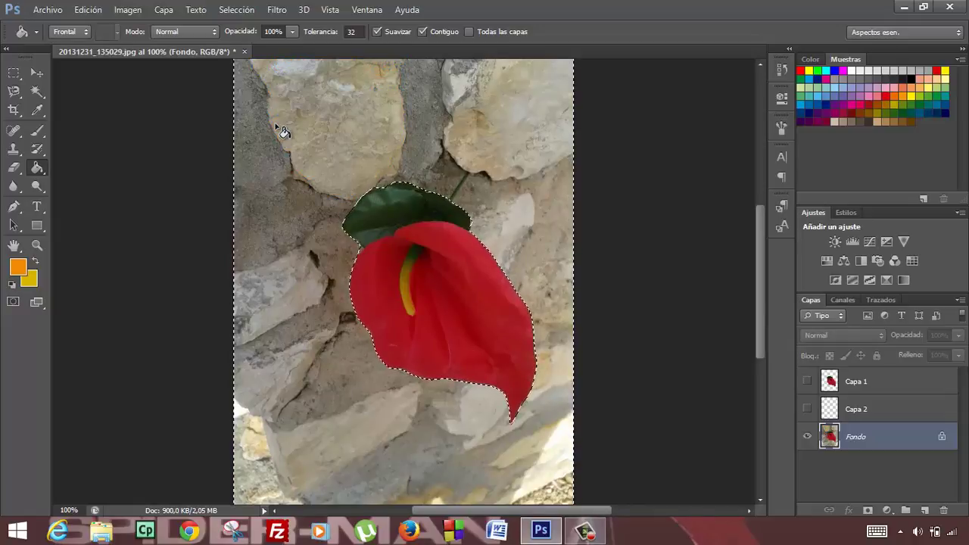
click(494, 91)
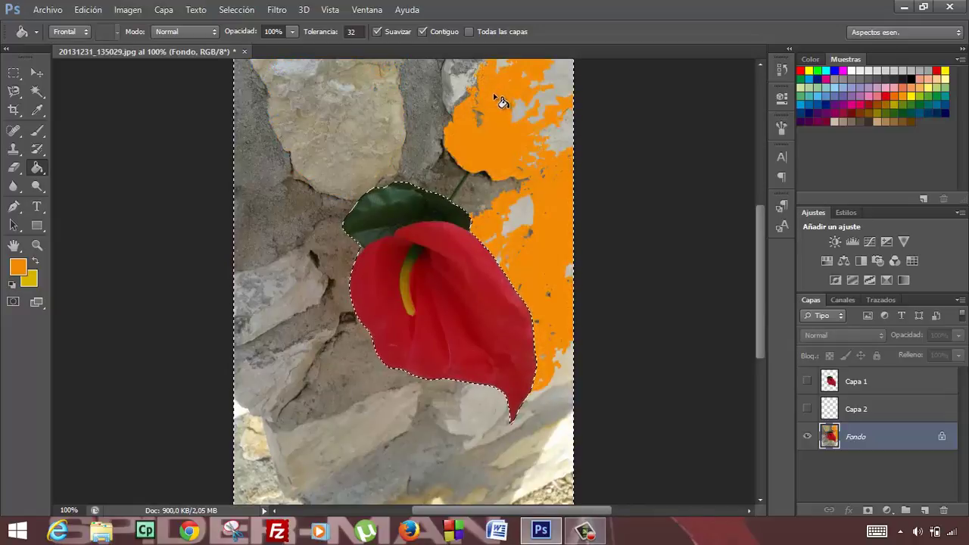
key(ctrl+z)
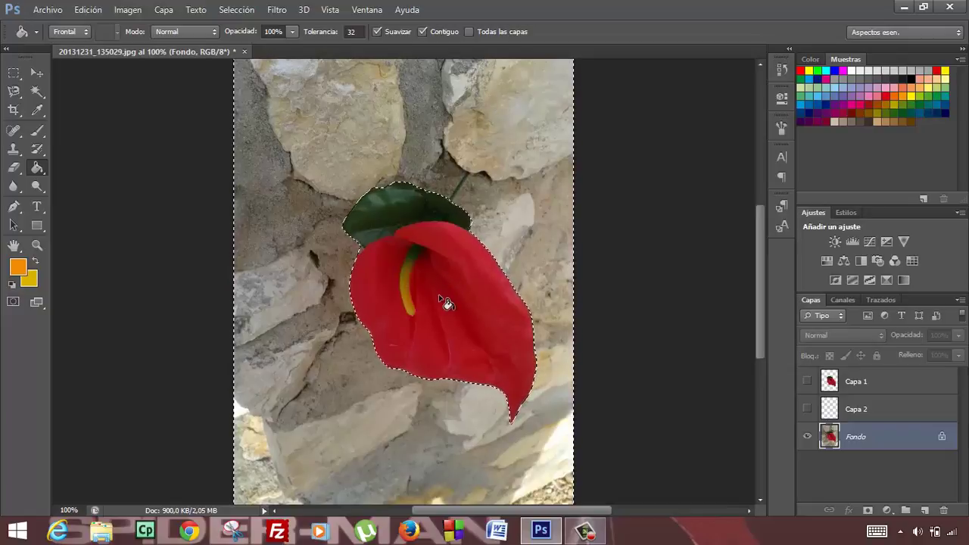
- Show Capa 1 and Capa 2, hide Fondo, and make Capa 2 the active layer
click(841, 409)
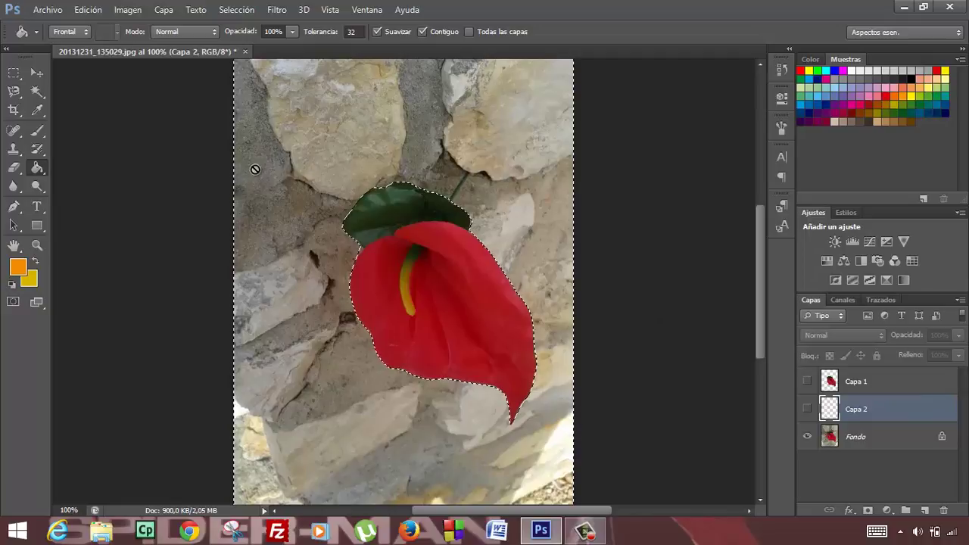
click(807, 409)
click(806, 381)
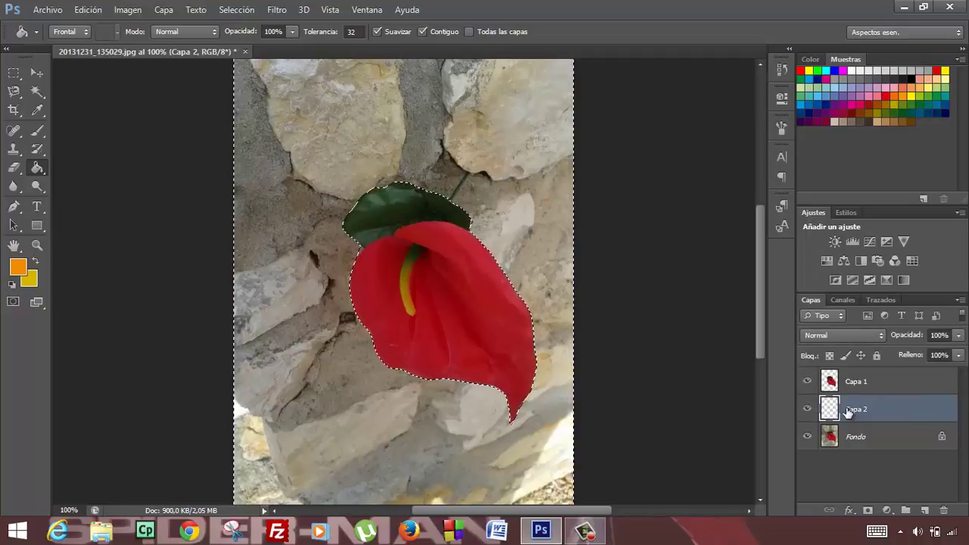
click(847, 384)
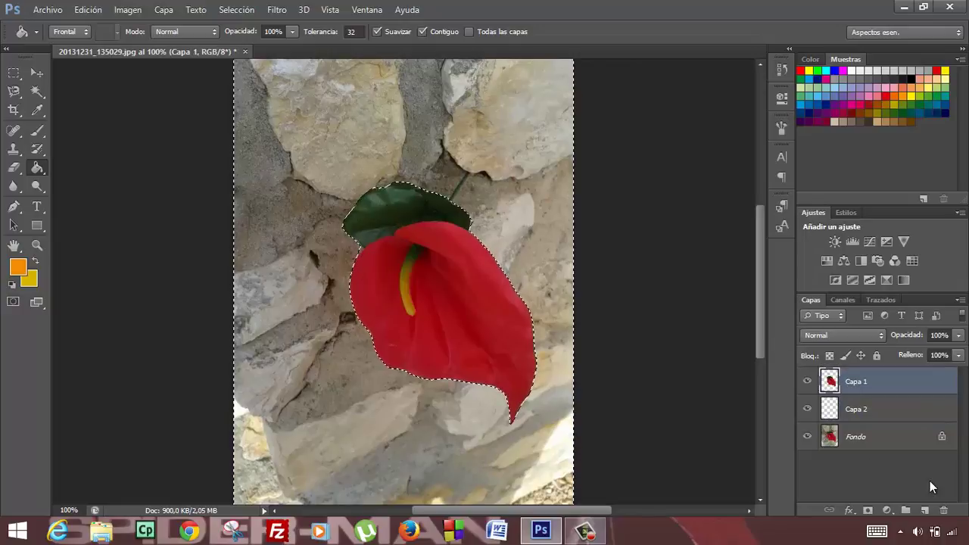
click(807, 437)
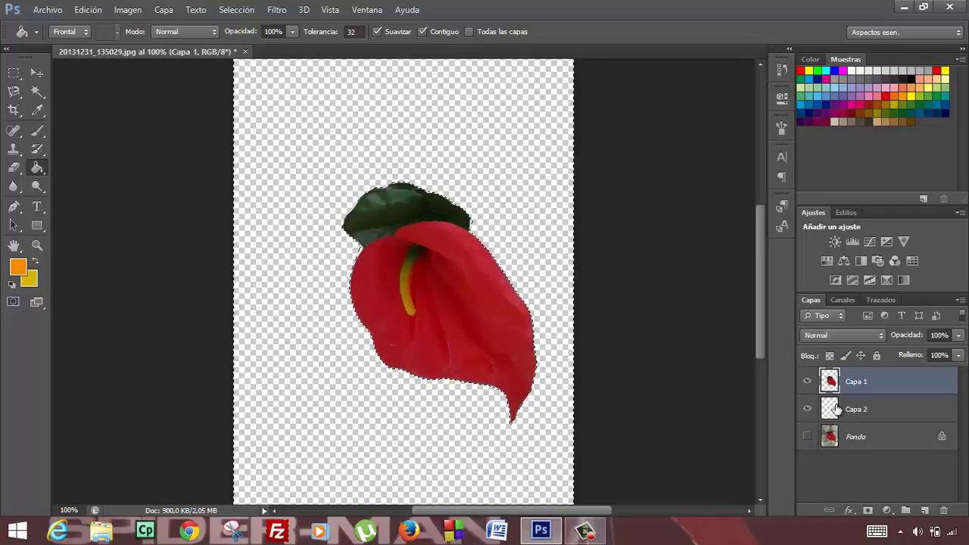
click(835, 409)
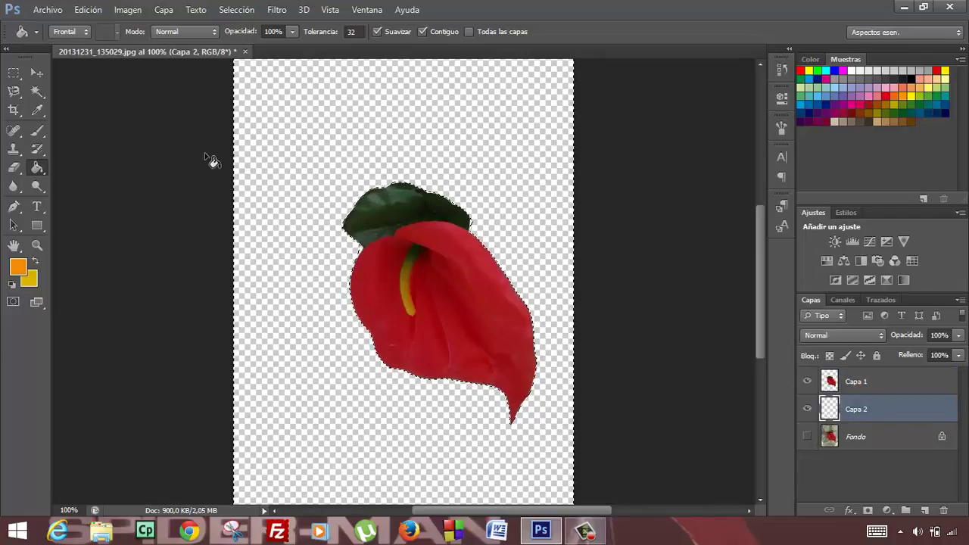
- Try the Rectangular Marquee, then switch to the Paint Bucket tool
click(16, 74)
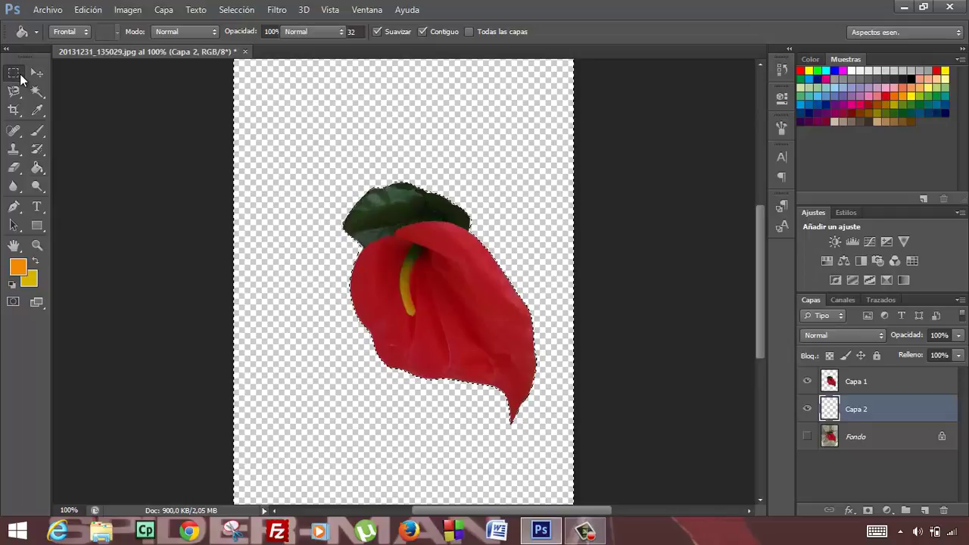
click(320, 147)
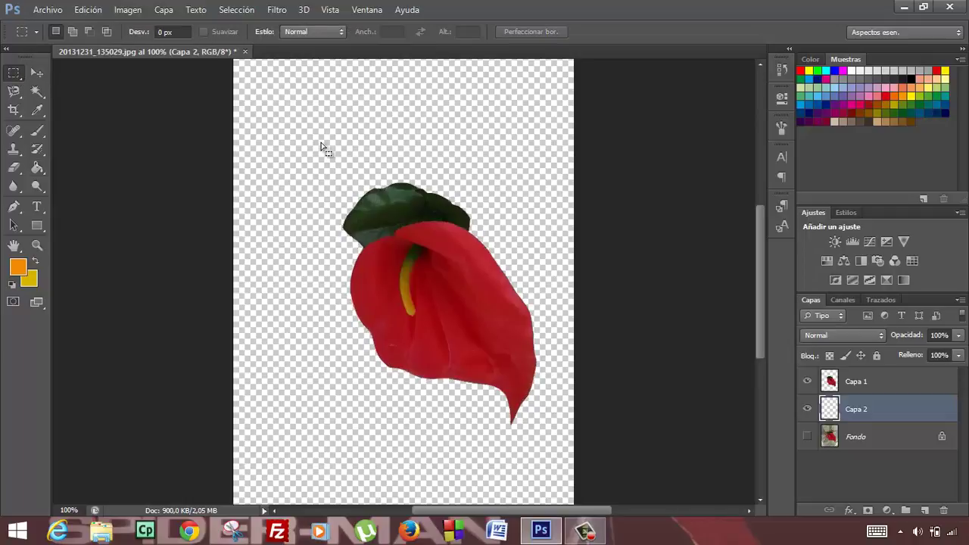
click(37, 167)
- Fill Capa 2 solid orange, then hide it
click(260, 189)
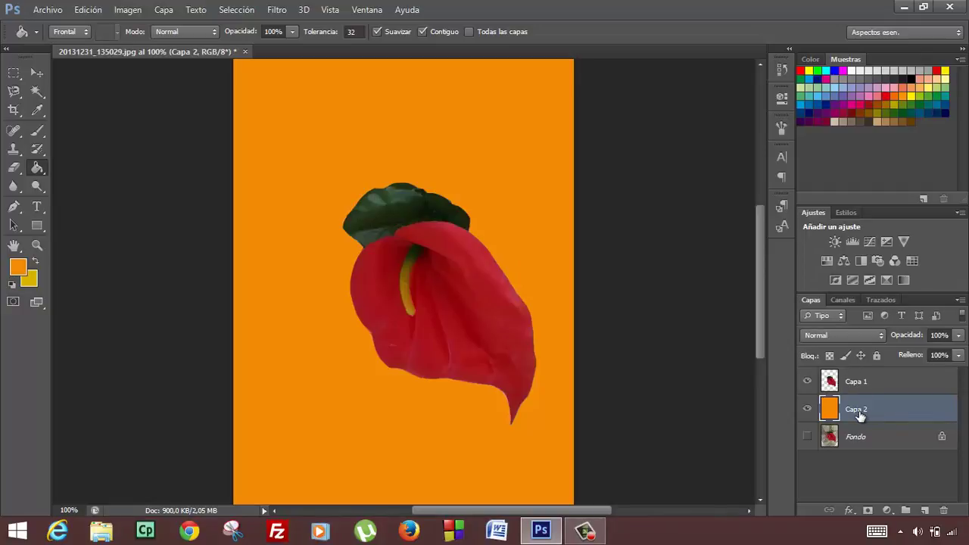
click(807, 409)
click(807, 408)
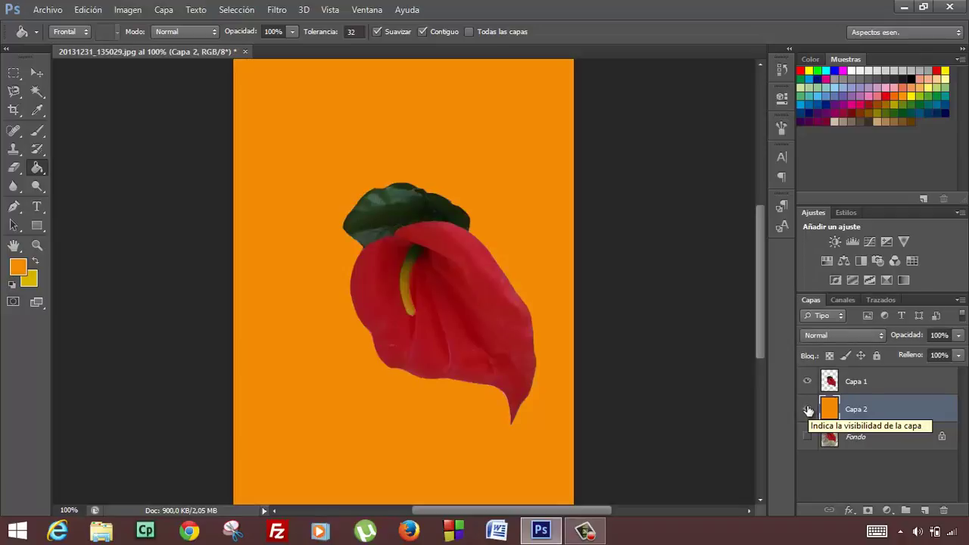
click(808, 409)
- Fill the transparent area around the flower on Capa 1 orange and nudge it up-left
click(848, 390)
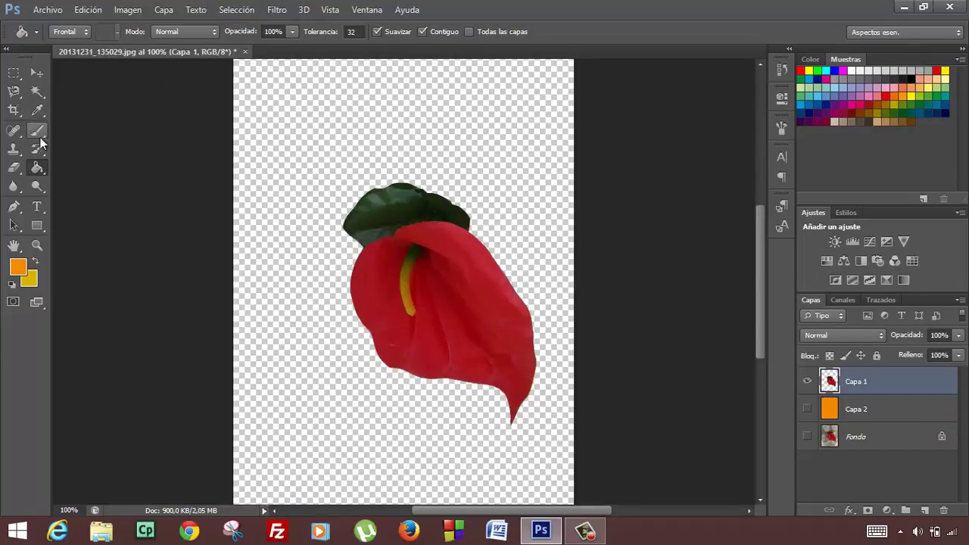
click(287, 152)
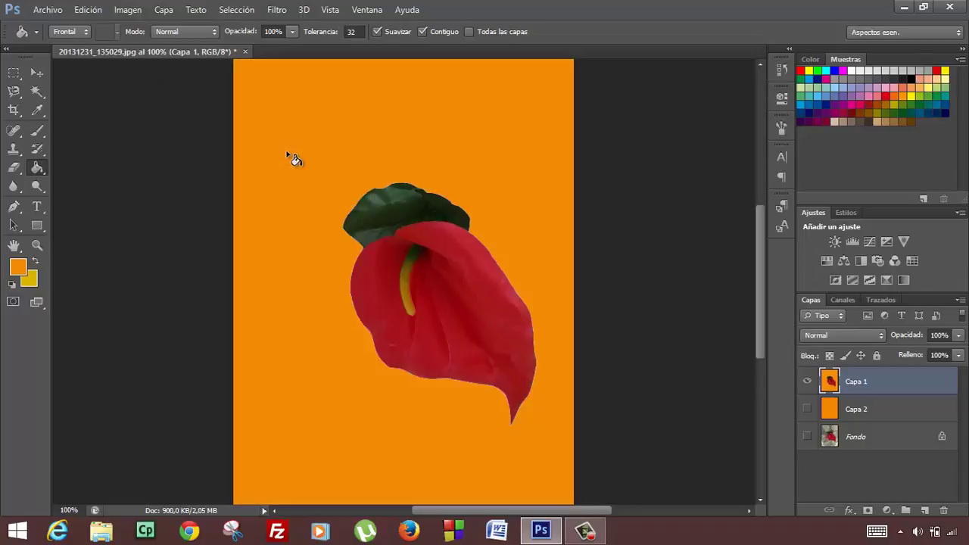
click(37, 73)
mouse_move(443, 266)
mouse_down()
mouse_move(345, 208)
mouse_move(480, 277)
mouse_move(424, 245)
mouse_move(308, 212)
mouse_move(475, 285)
mouse_move(471, 313)
mouse_move(416, 245)
mouse_move(455, 245)
mouse_move(439, 270)
mouse_up()
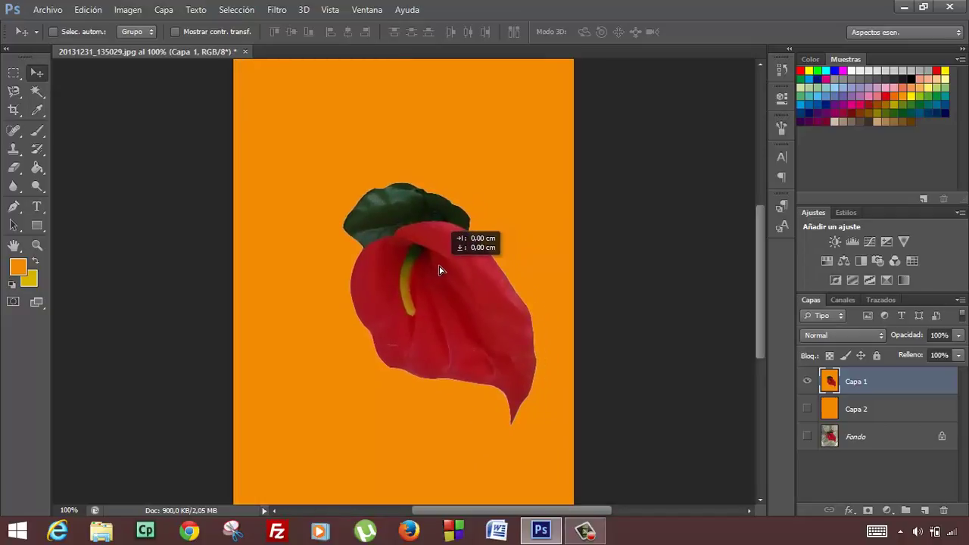
- Undo the orange fill on the flower layer and make the orange Capa 2 visible again
drag(439, 270, 439, 271)
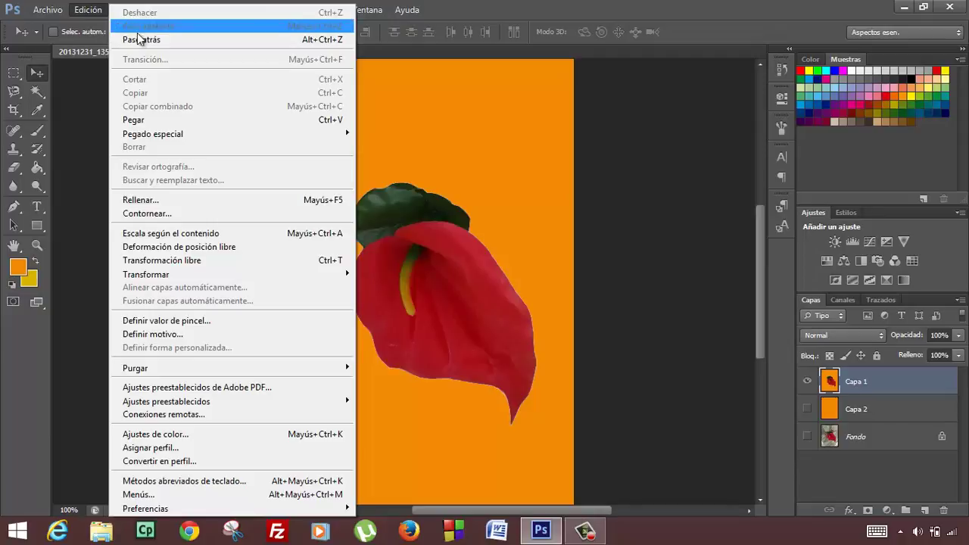
click(141, 39)
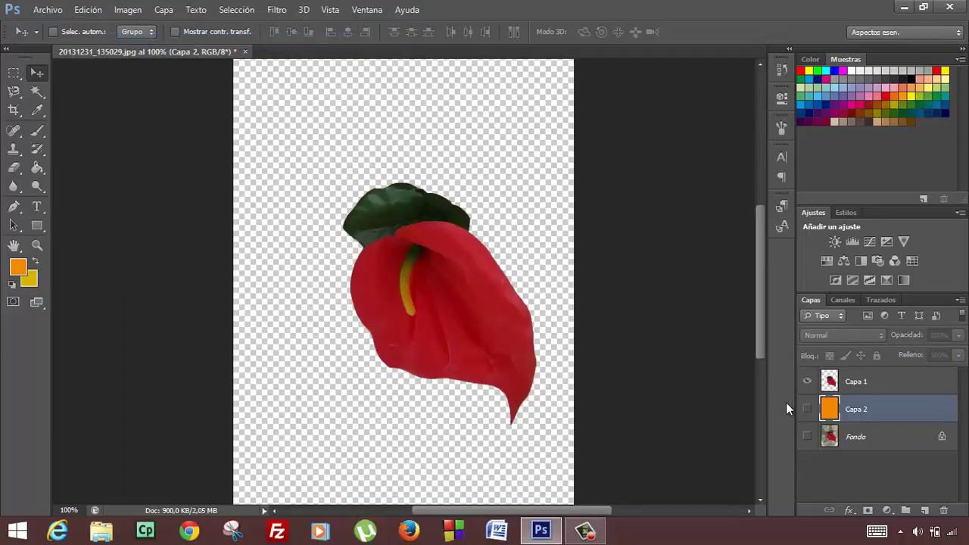
click(807, 408)
- Shift the anthurium on Capa 1 slightly left, toward the canvas centre
click(846, 383)
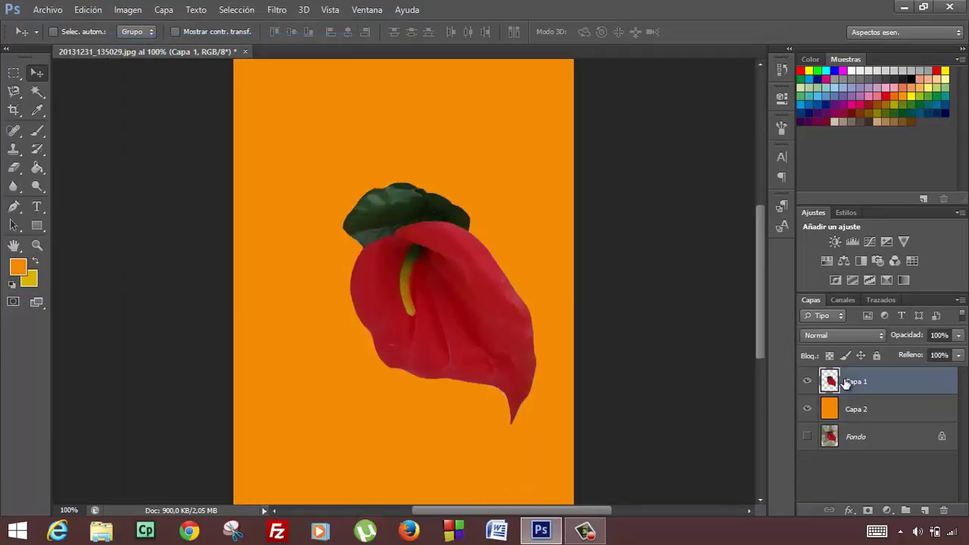
click(848, 410)
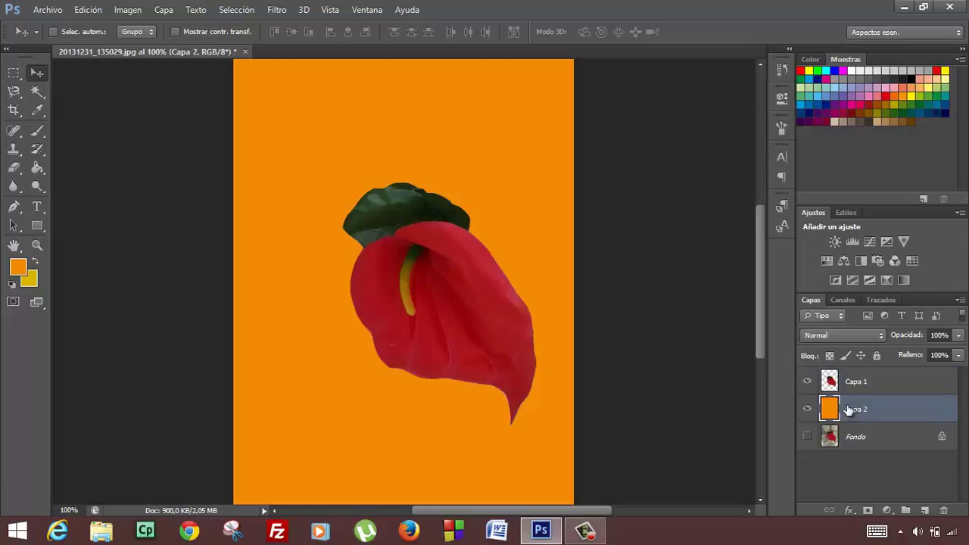
click(846, 383)
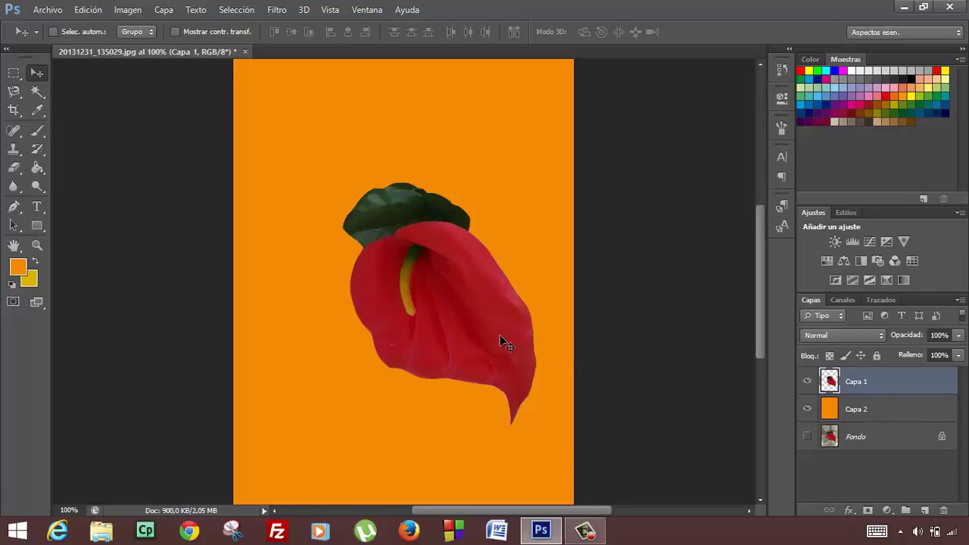
mouse_move(504, 370)
mouse_down()
mouse_move(413, 359)
mouse_move(492, 357)
mouse_move(518, 313)
mouse_move(504, 254)
mouse_move(402, 242)
mouse_move(455, 328)
mouse_move(476, 329)
mouse_up()
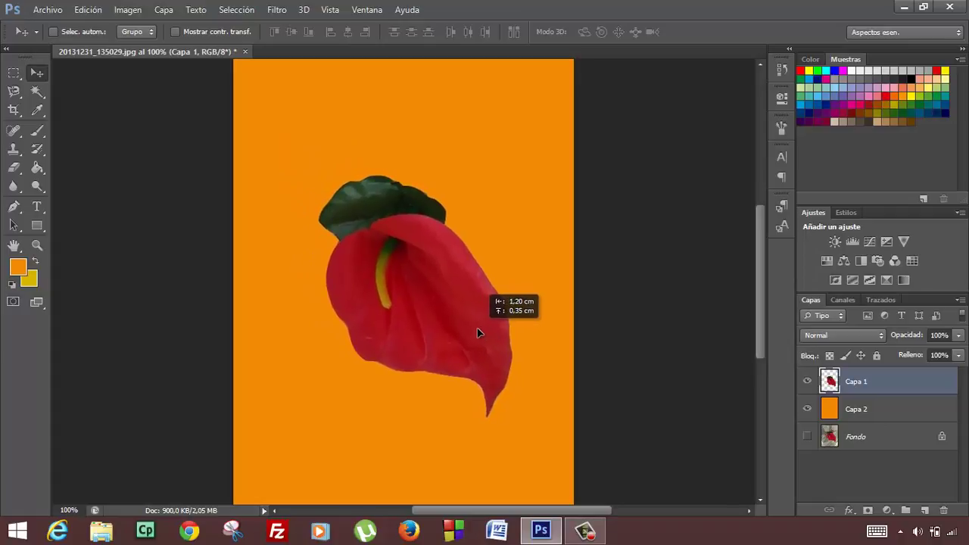
click(160, 11)
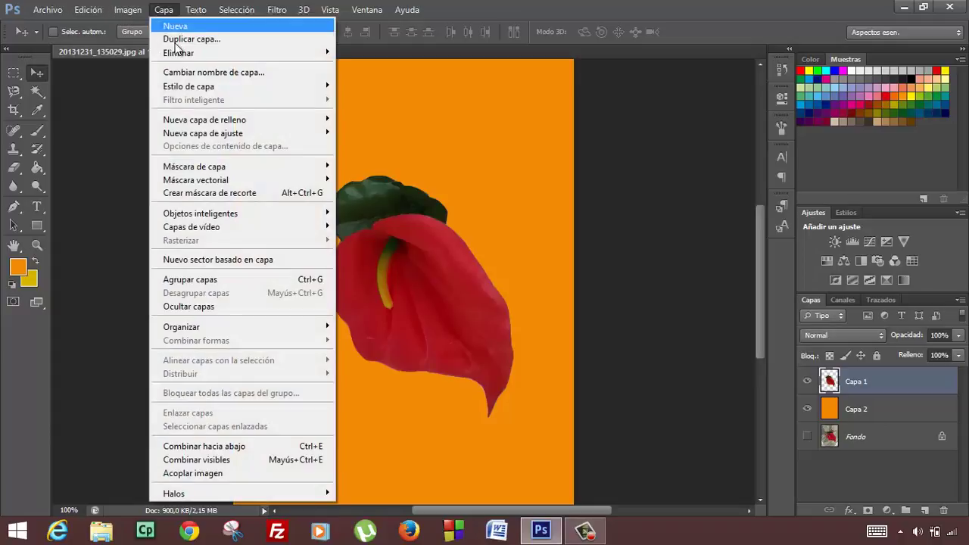
mouse_move(188, 87)
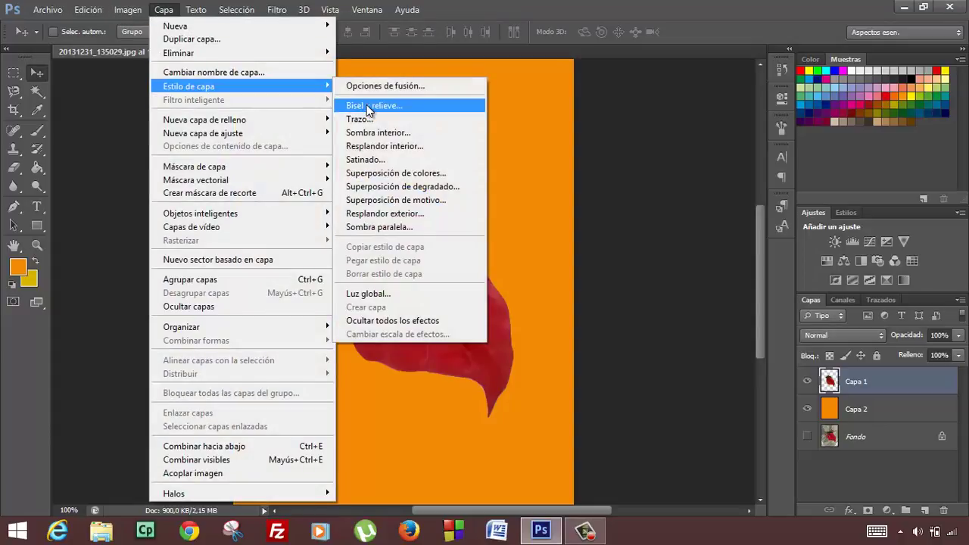
click(371, 101)
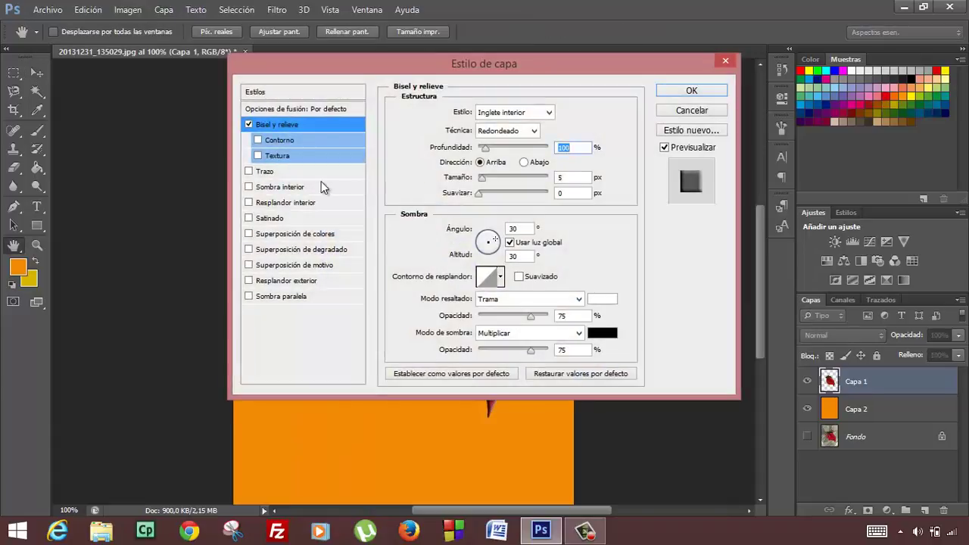
mouse_move(438, 63)
mouse_down()
mouse_move(733, 140)
mouse_move(609, 126)
mouse_up()
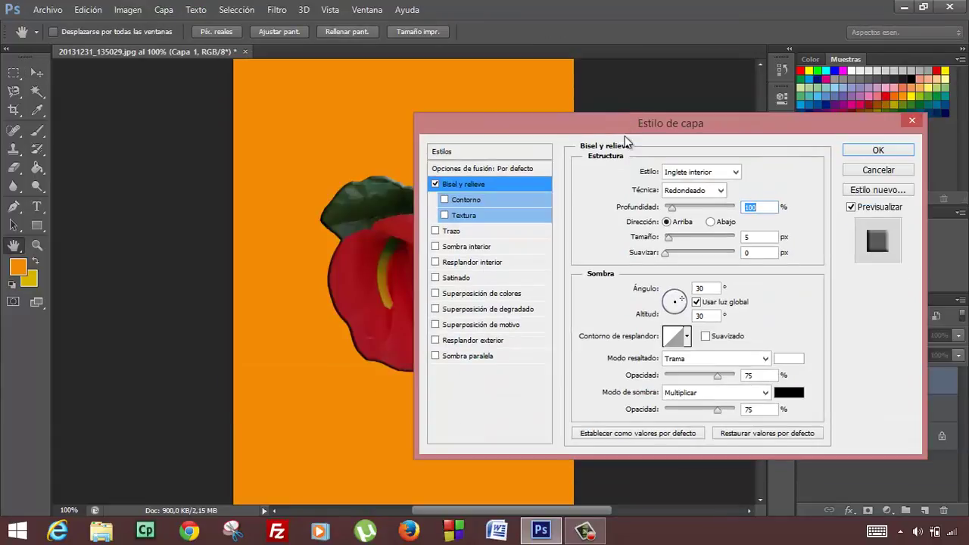
click(435, 231)
click(435, 184)
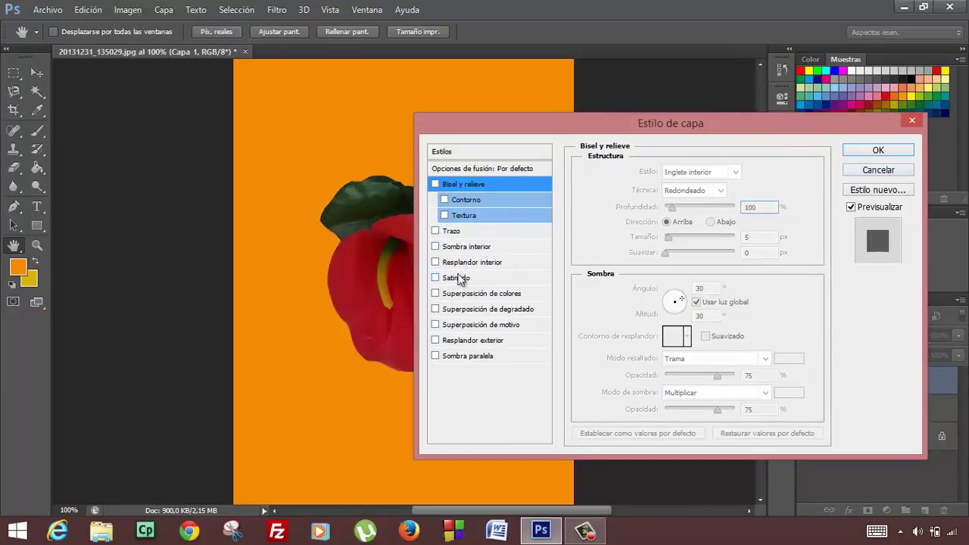
click(435, 262)
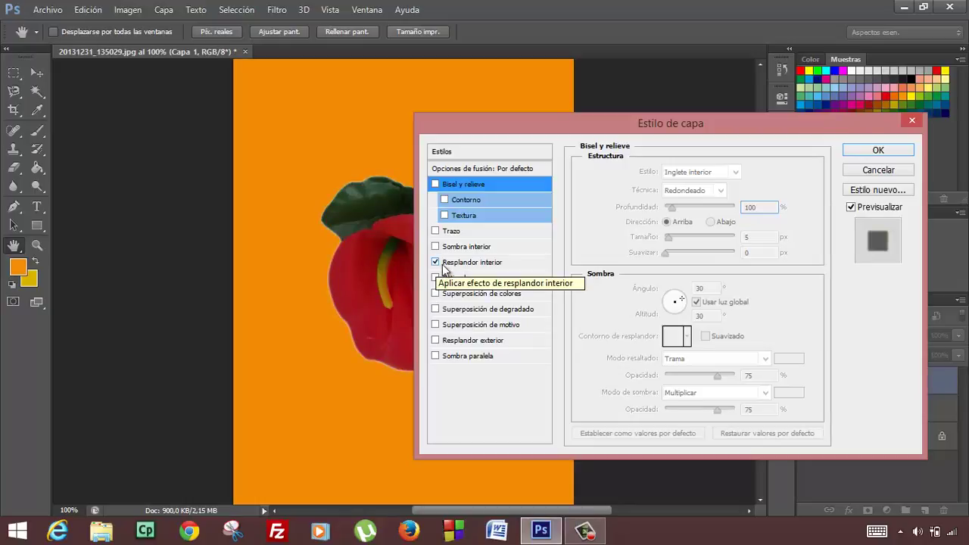
click(435, 262)
click(436, 246)
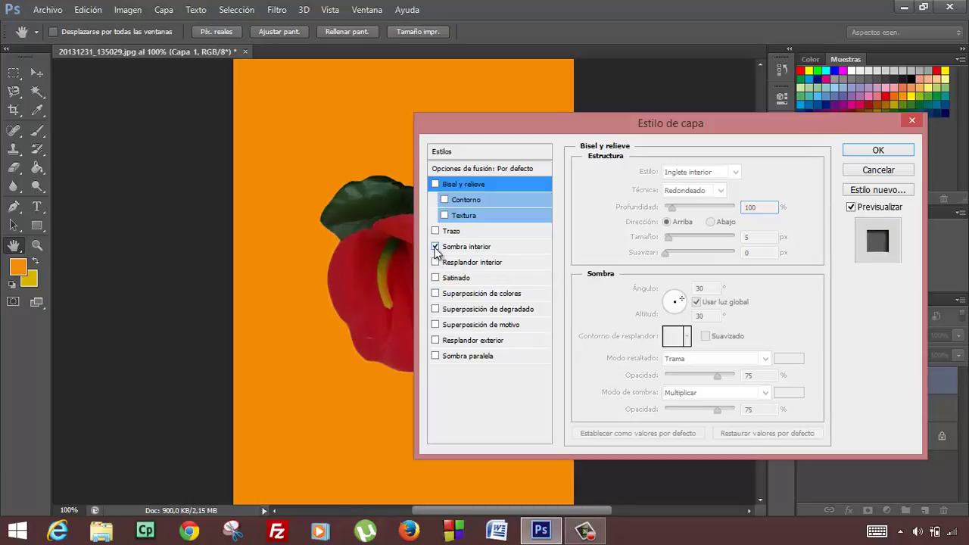
- Discard the layer style changes and delete the orange Capa 2 layer
click(878, 170)
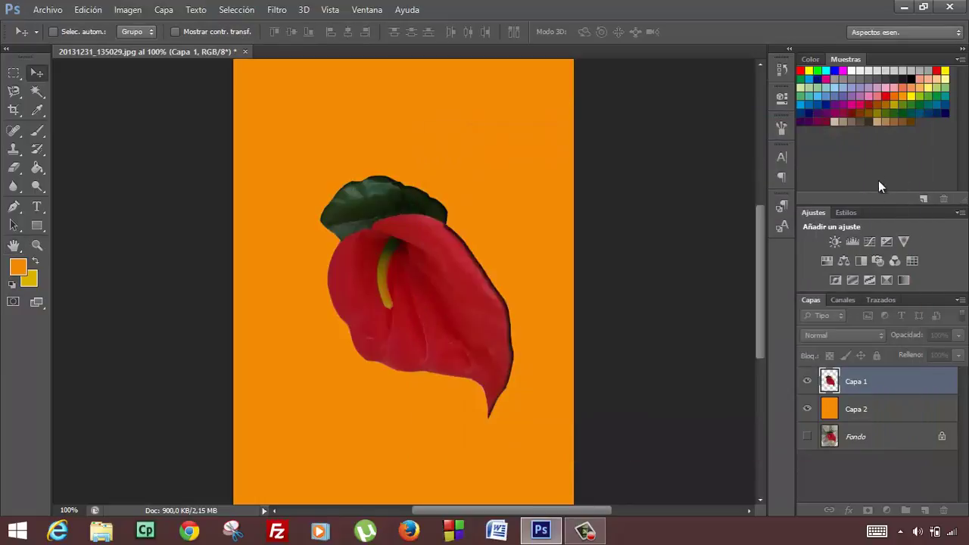
click(866, 409)
drag(867, 409, 943, 510)
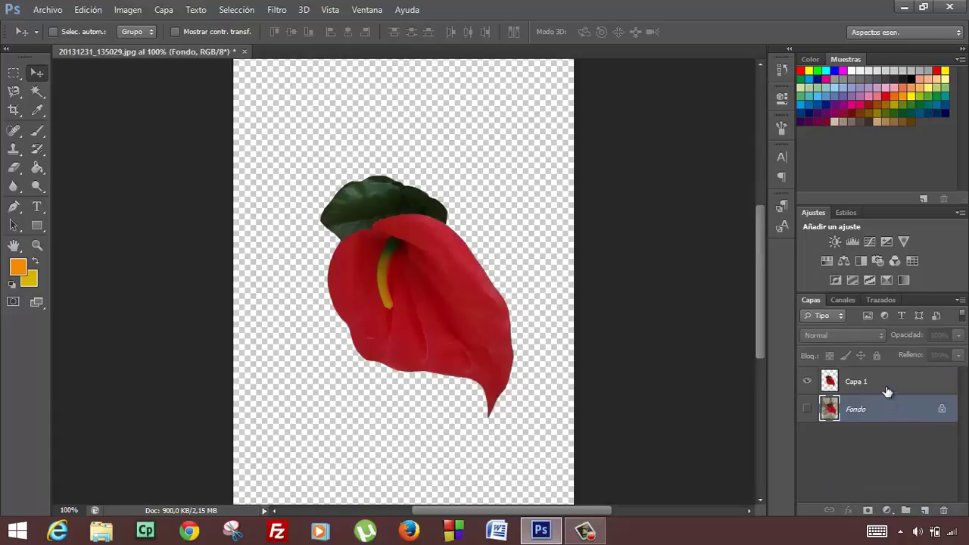
click(878, 382)
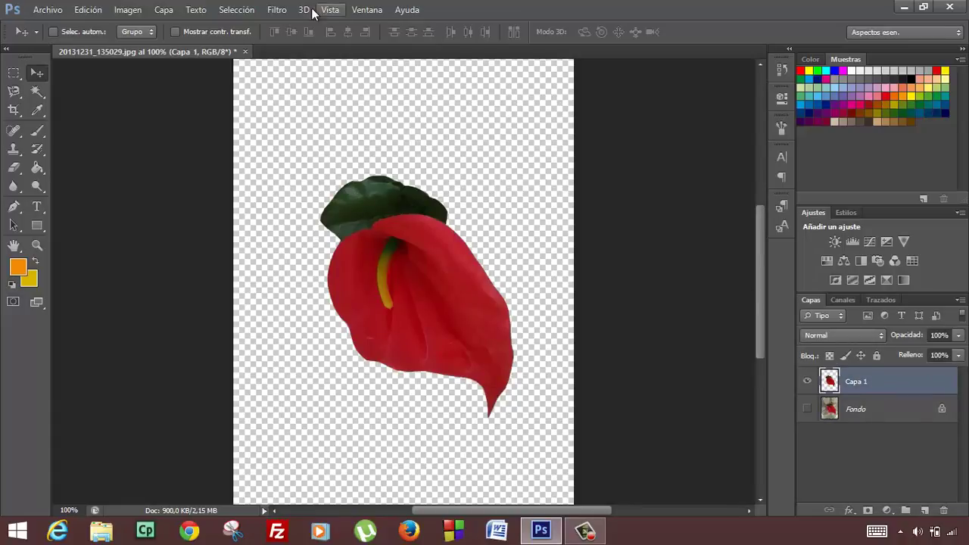
- Create a new empty Capa 2 layer above the flower layer Capa 1
click(171, 13)
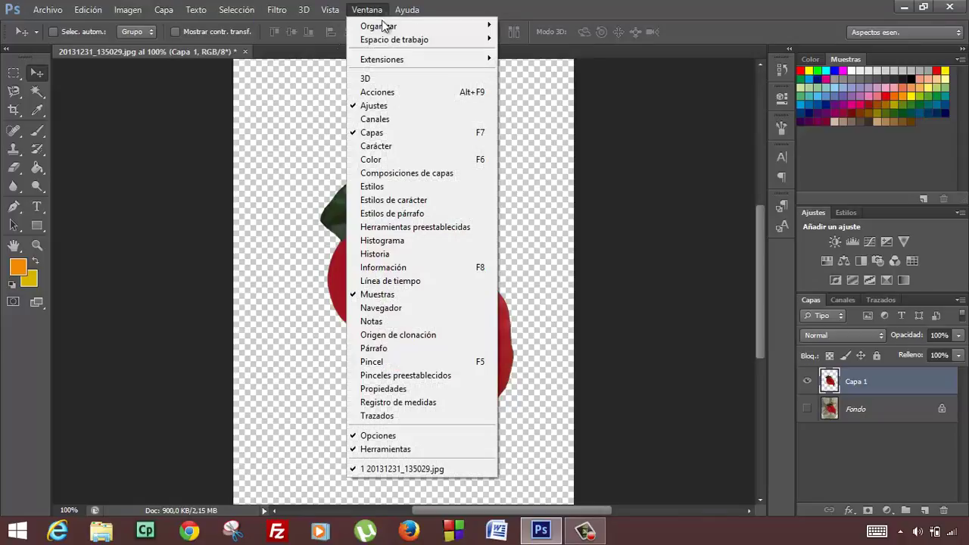
mouse_move(175, 26)
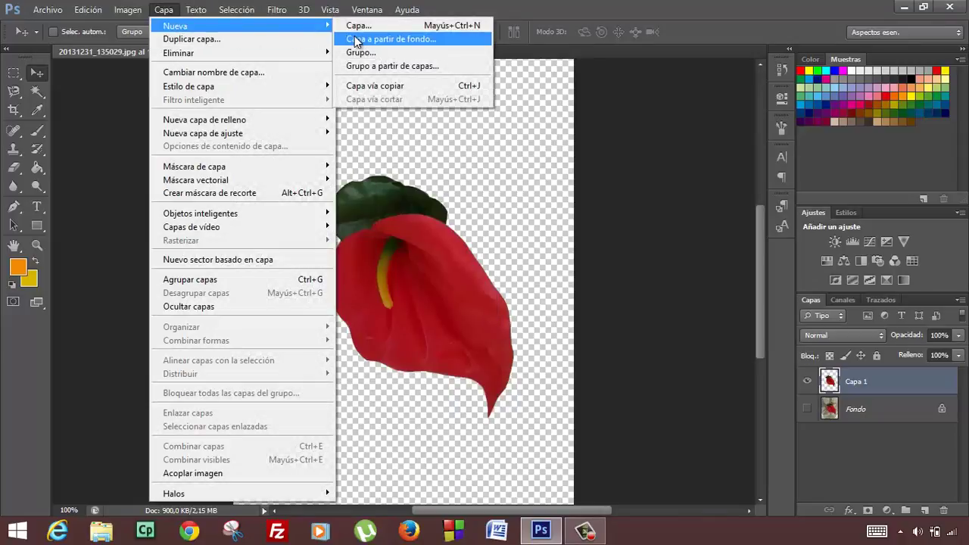
click(360, 28)
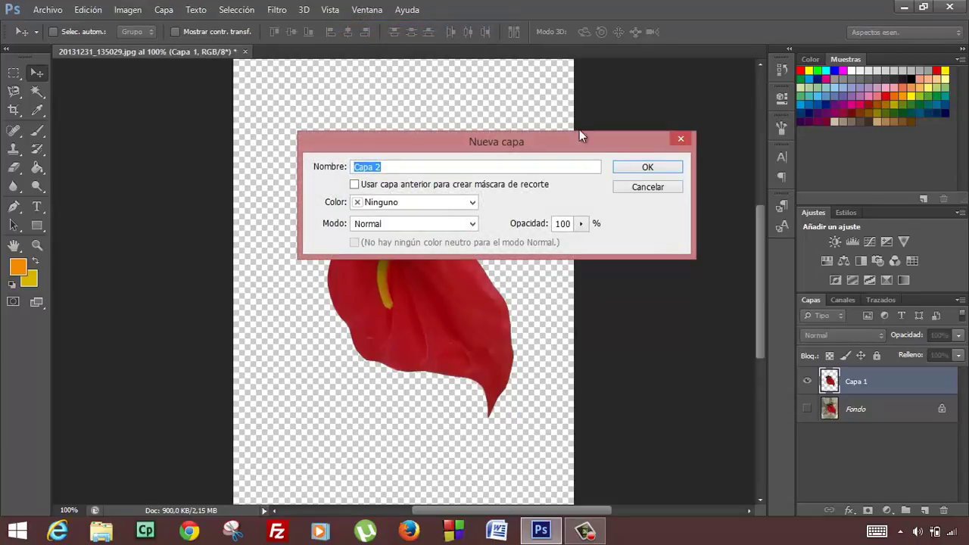
click(647, 166)
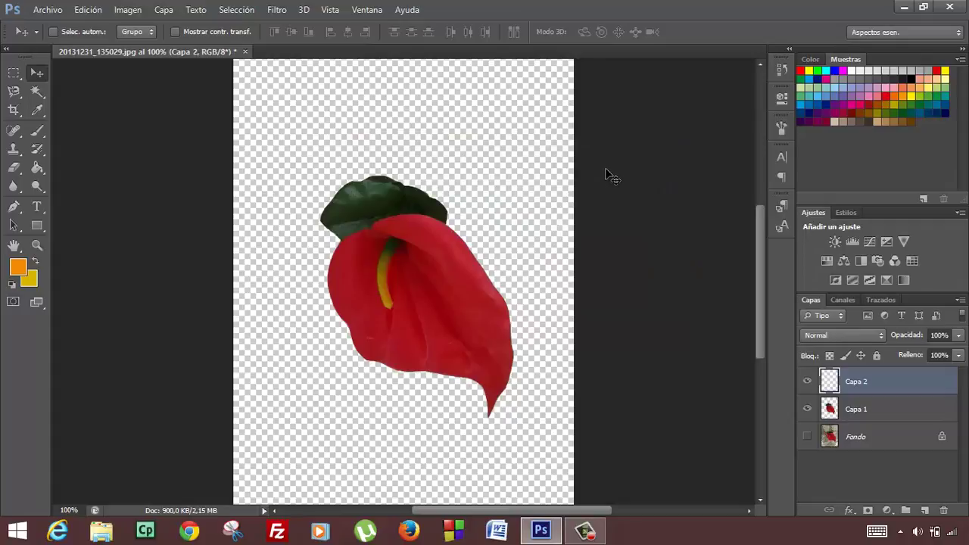
click(165, 9)
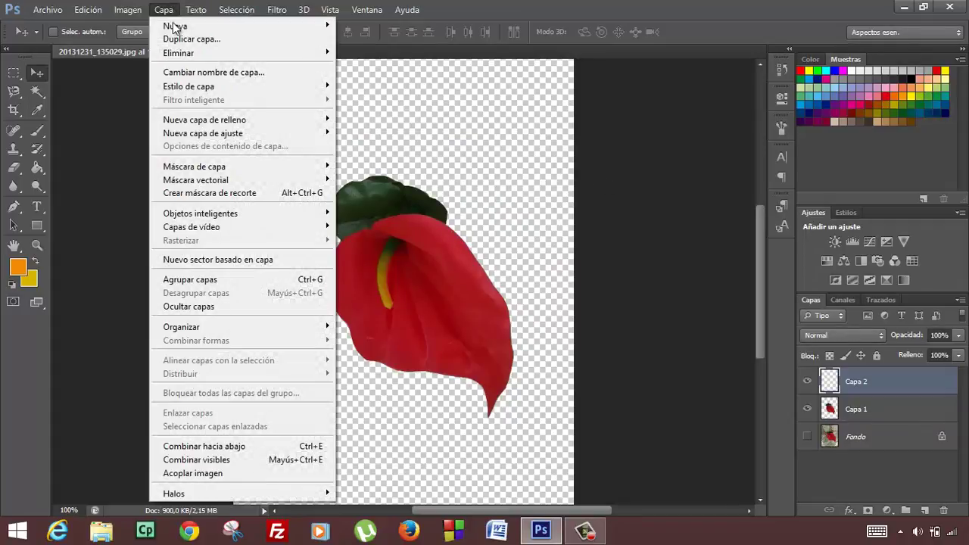
mouse_move(176, 26)
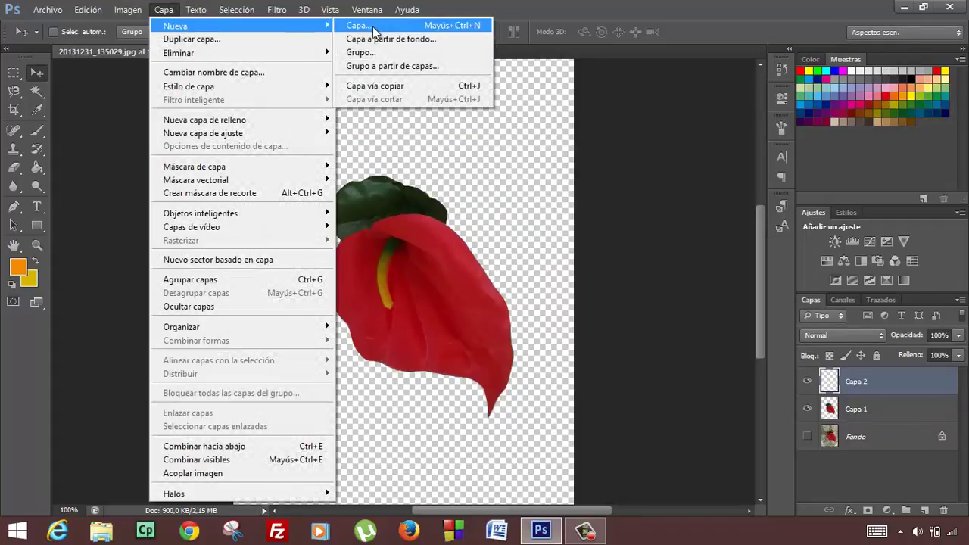
click(406, 9)
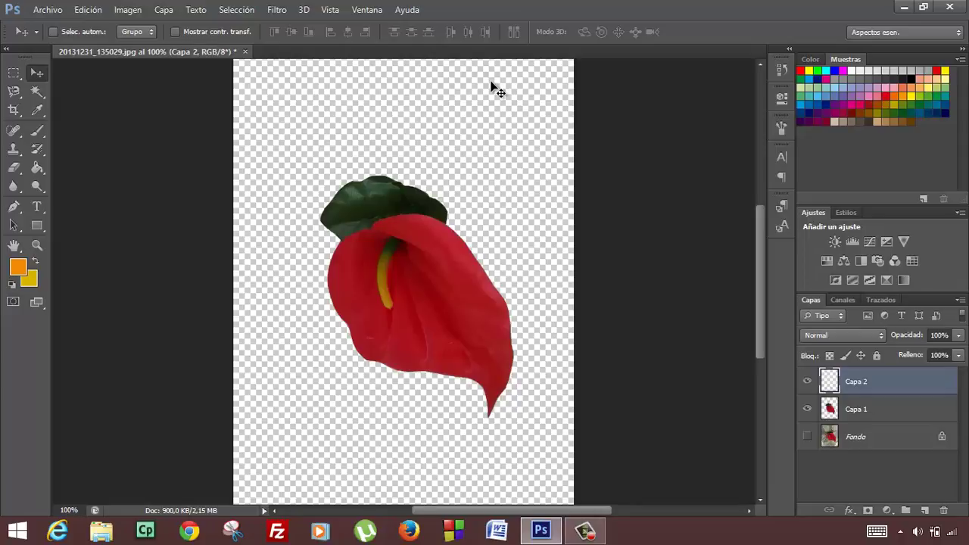
click(244, 13)
- Move Capa 2 beneath Capa 1 and fill it with the Paint Bucket
drag(857, 383, 857, 412)
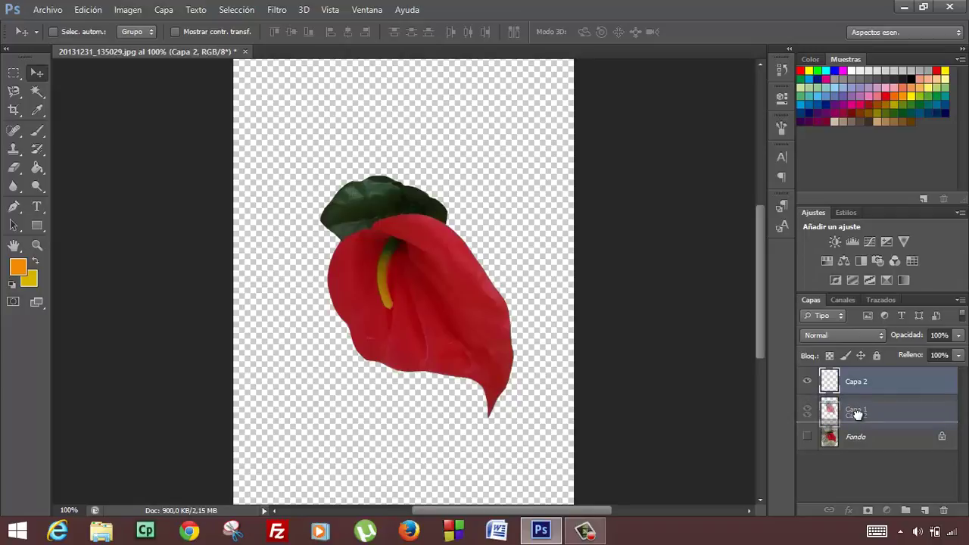
drag(855, 413, 856, 414)
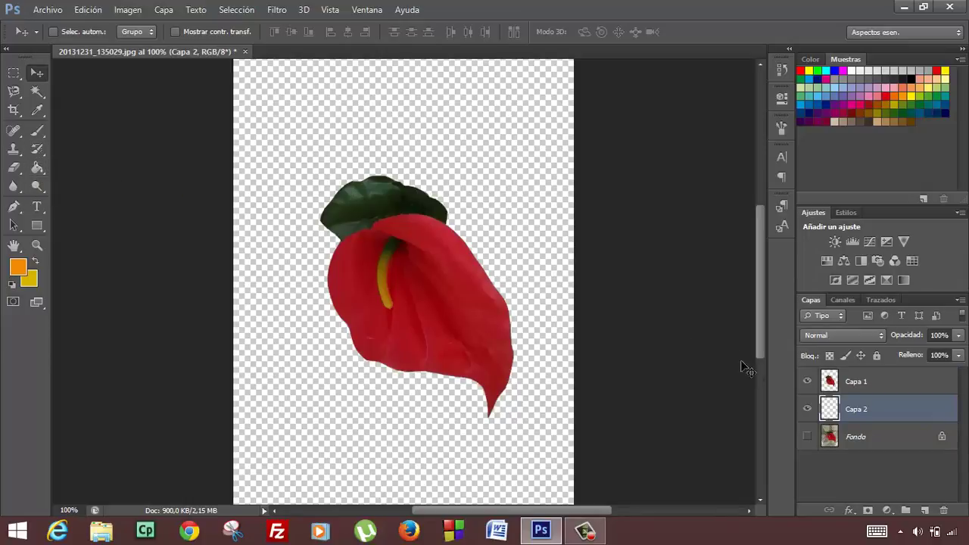
click(37, 167)
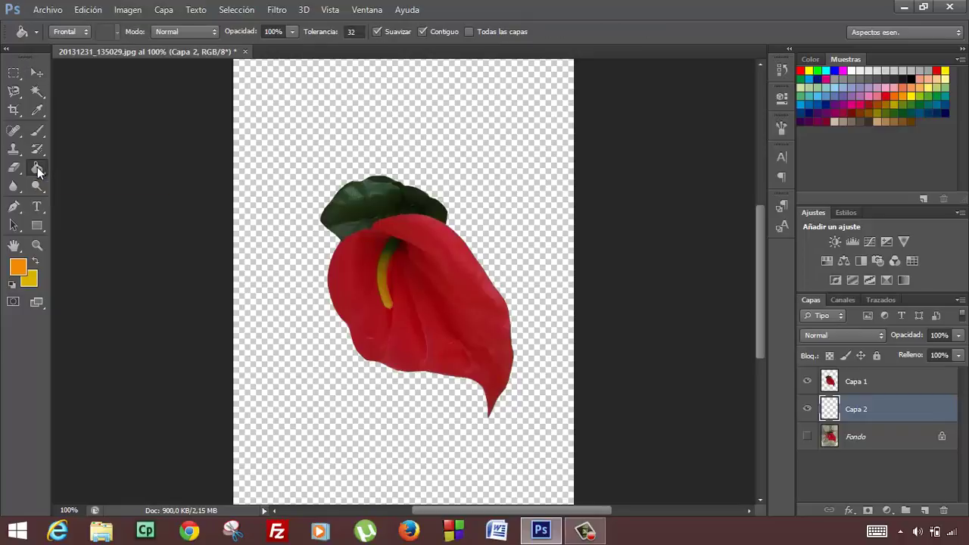
click(285, 156)
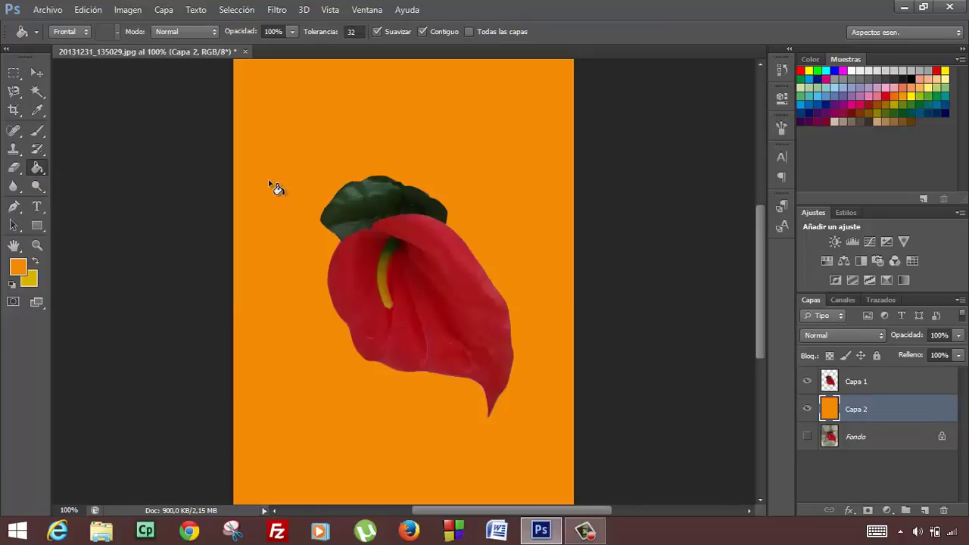
- Change the fill colour to mint green 06f296, then reselect the flower layer Capa 1
click(25, 269)
drag(496, 195, 496, 230)
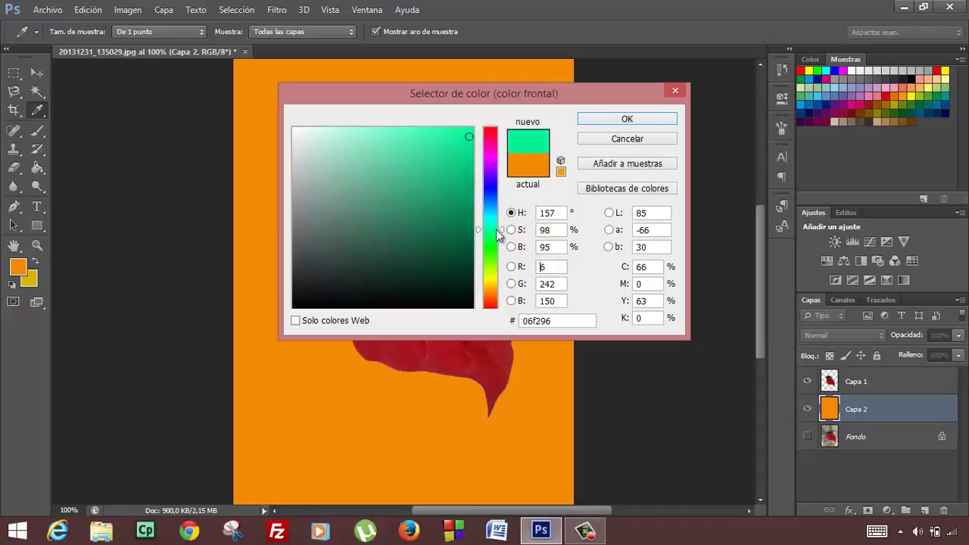
click(629, 119)
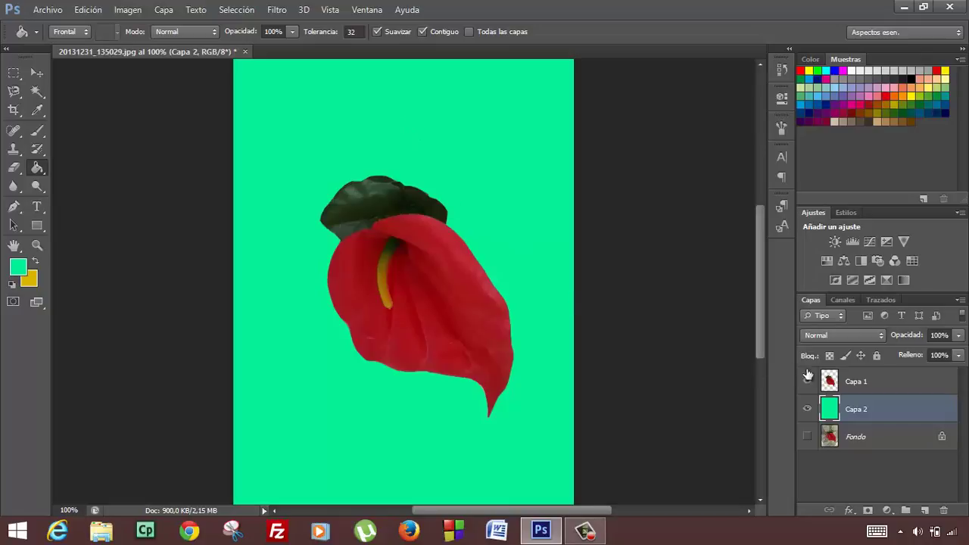
click(831, 376)
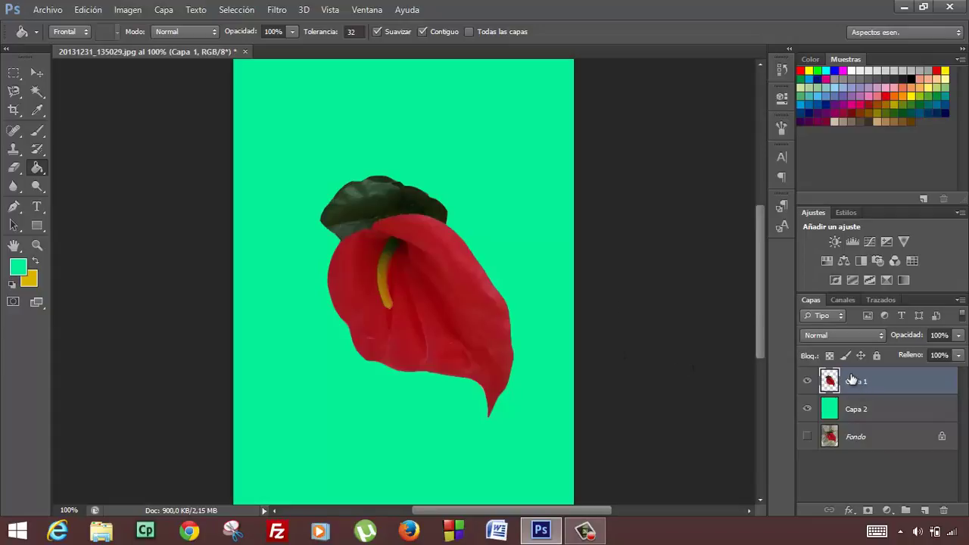
click(164, 11)
mouse_move(189, 86)
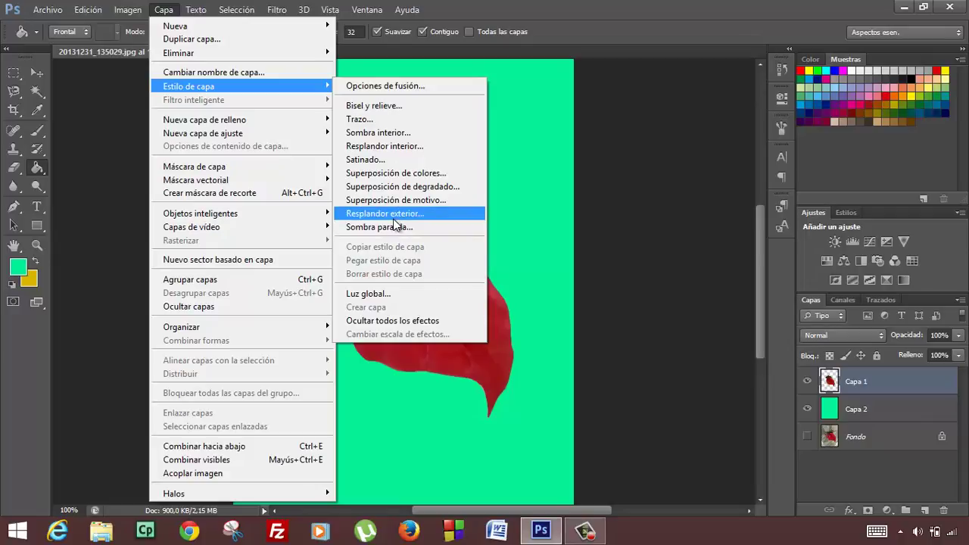
click(855, 408)
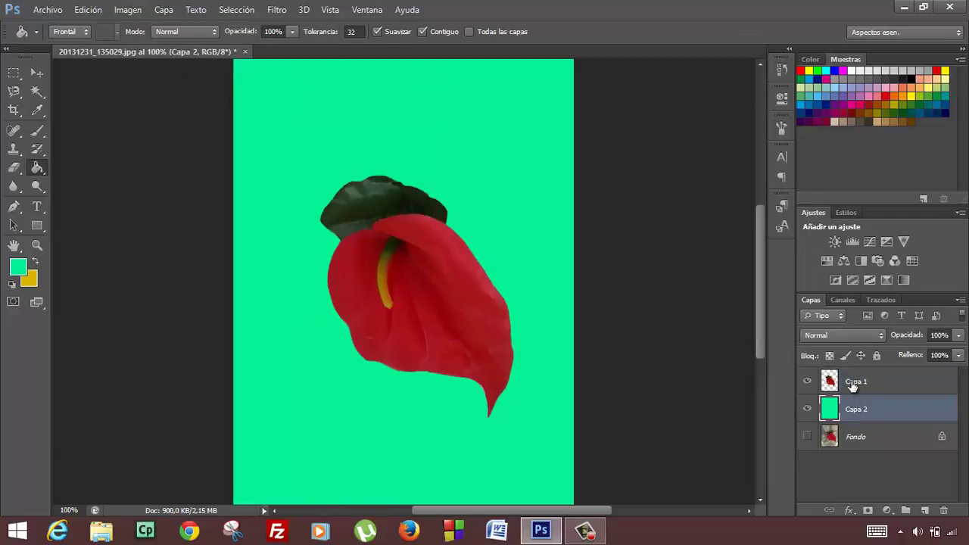
click(853, 384)
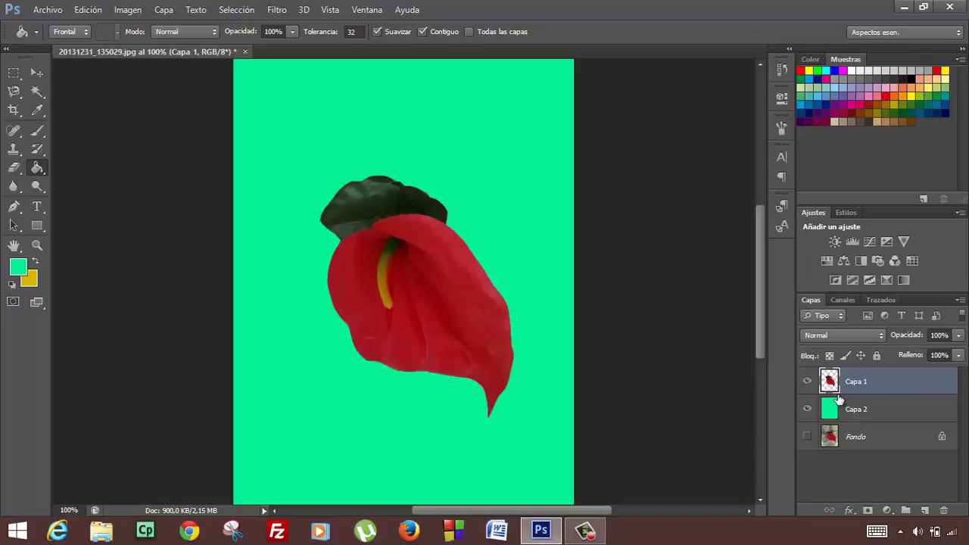
click(850, 409)
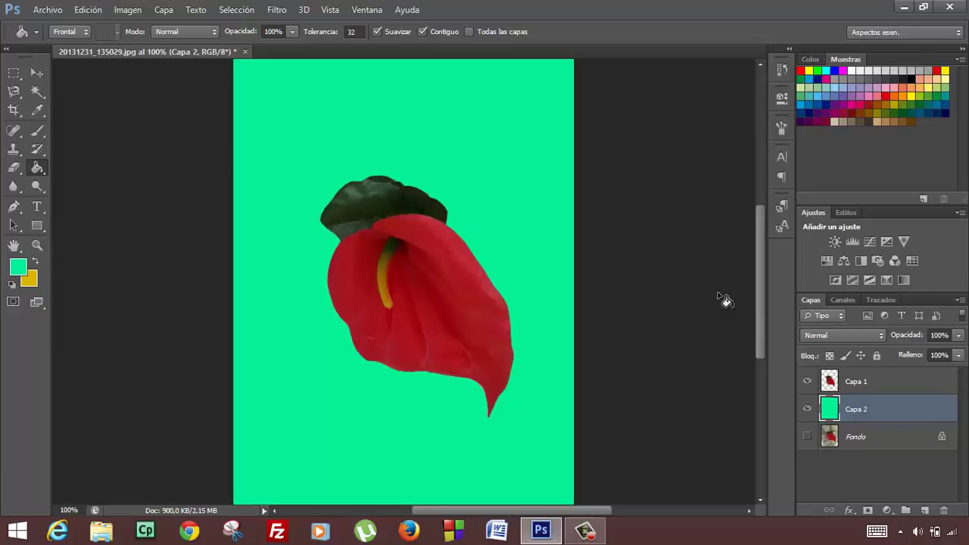
click(856, 383)
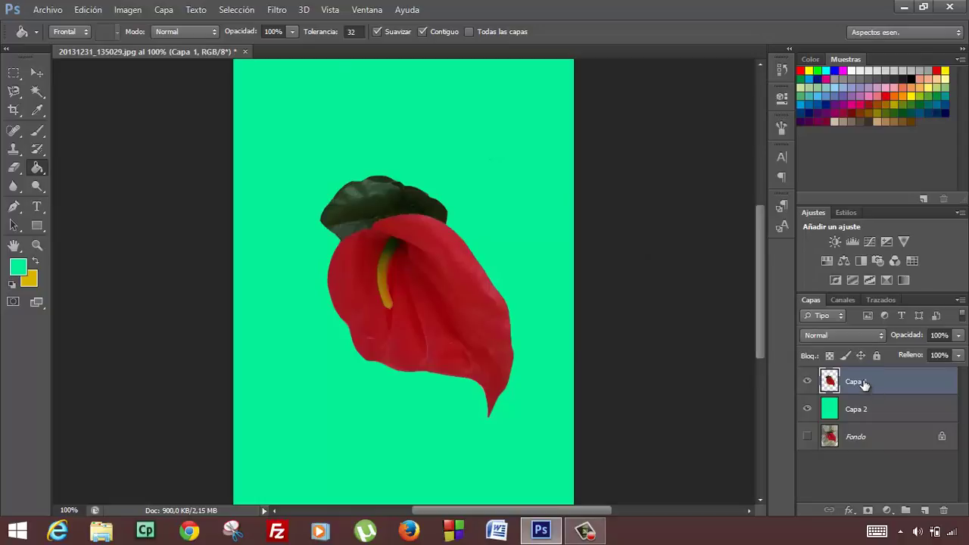
- Add a Resplandor exterior outer glow to Capa 1 with 7% spread and 29 px size
click(164, 9)
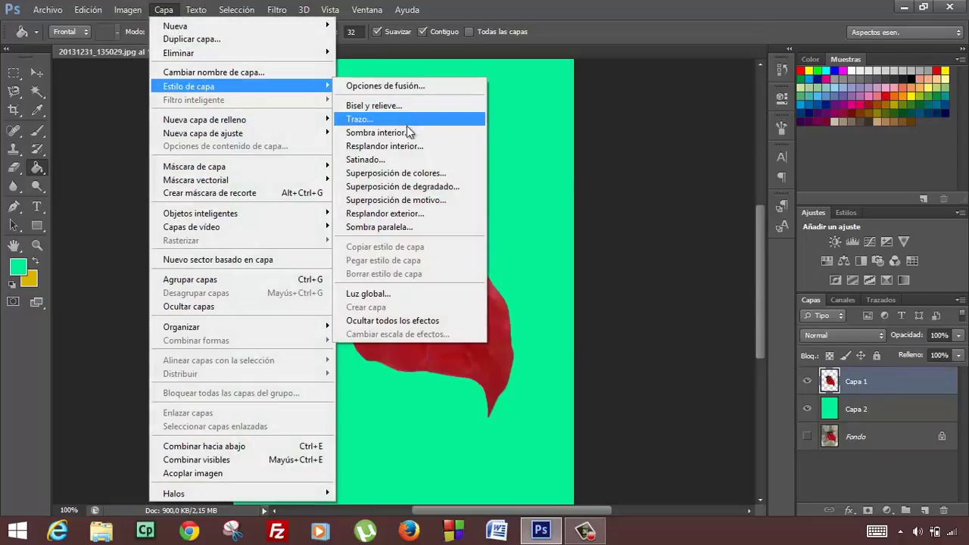
mouse_move(189, 87)
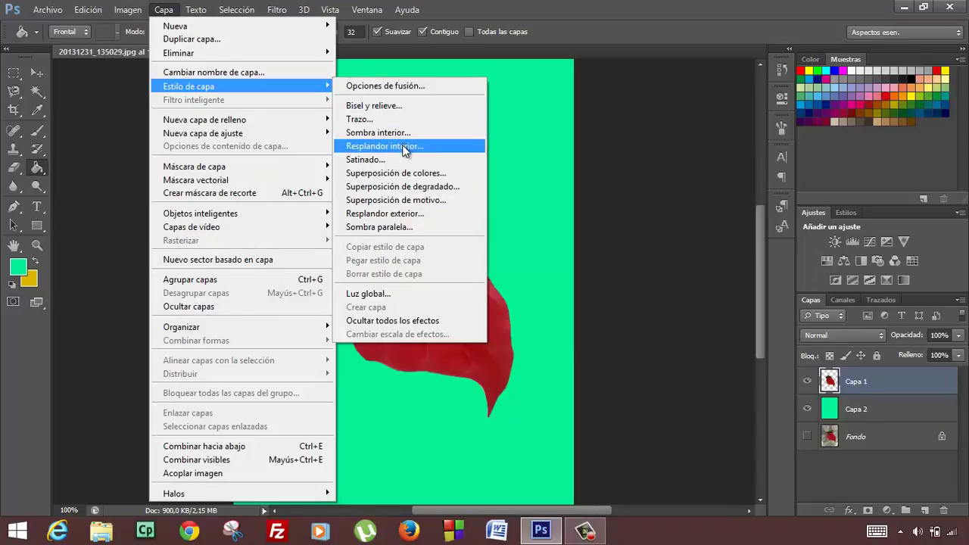
click(403, 213)
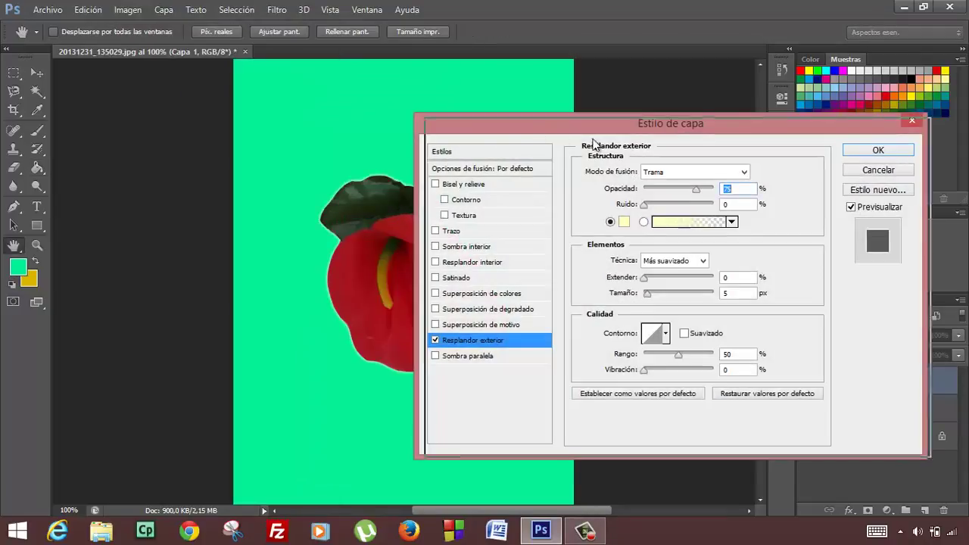
drag(529, 141, 629, 154)
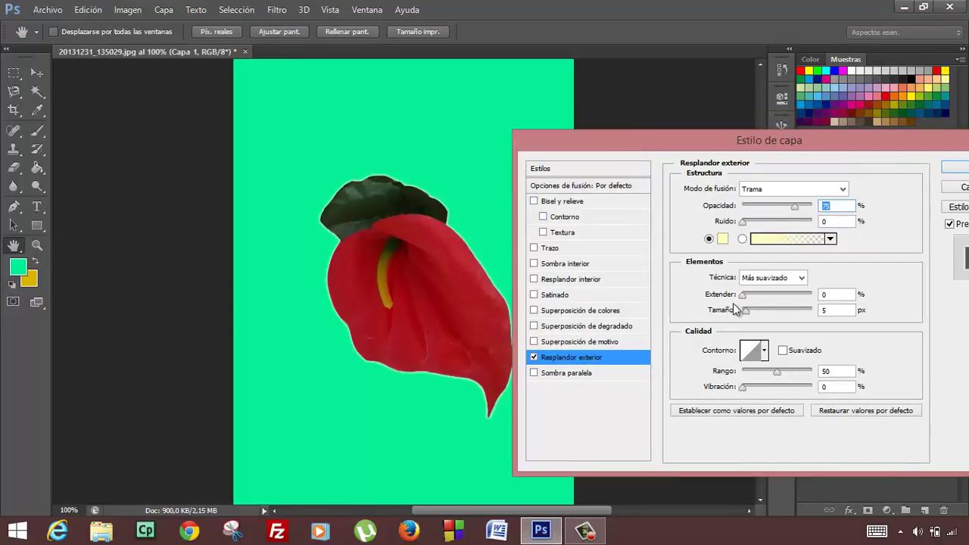
mouse_move(746, 312)
mouse_down()
mouse_move(795, 323)
mouse_move(749, 315)
mouse_move(808, 313)
mouse_move(747, 295)
mouse_up()
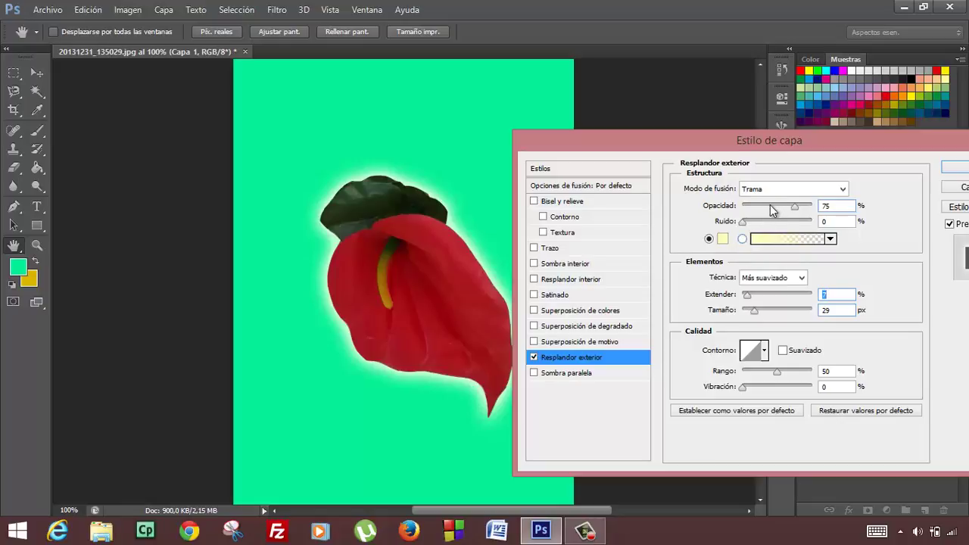
- Change the outer glow colour to pink ffbec7 and make the glow much larger
click(722, 240)
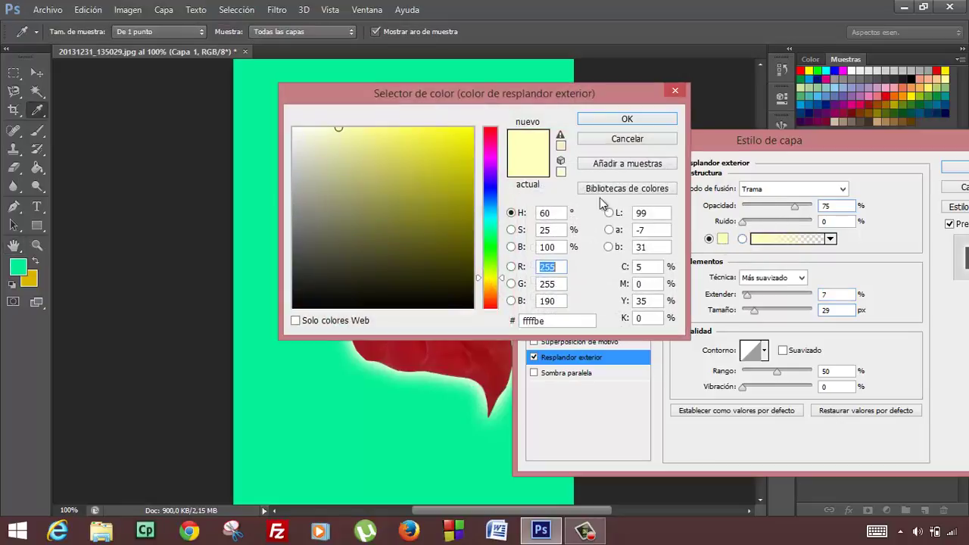
click(491, 139)
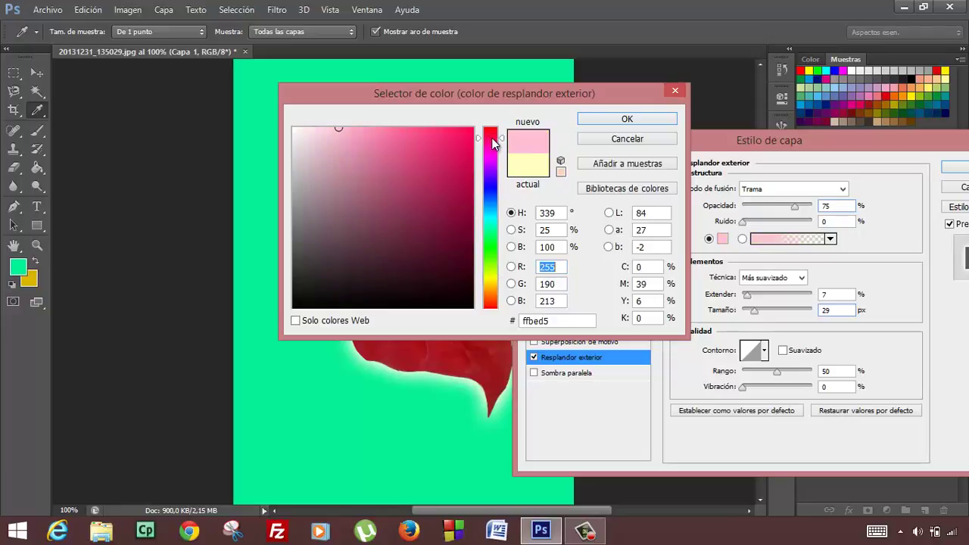
click(626, 120)
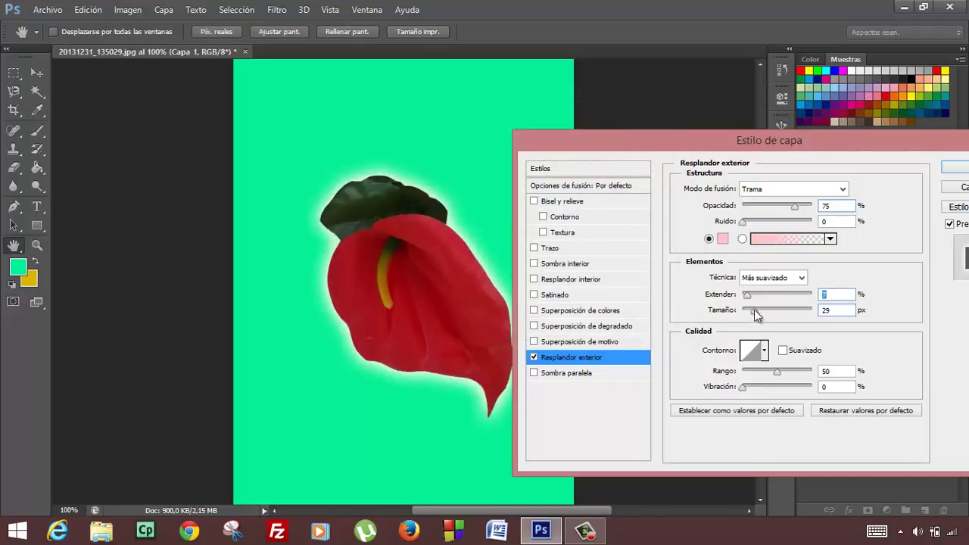
mouse_move(753, 314)
mouse_down()
mouse_move(787, 314)
mouse_move(770, 313)
mouse_up()
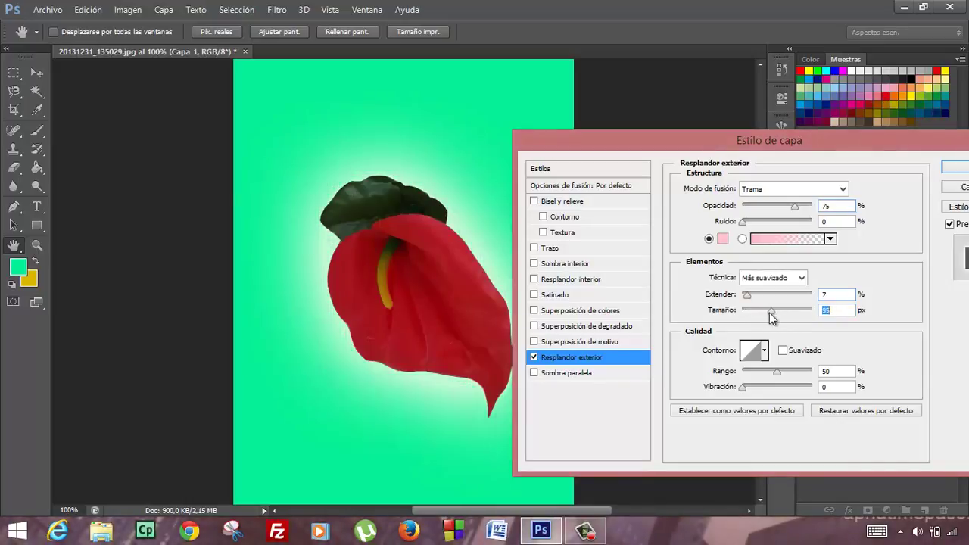
- Enable Bisel y relieve on the flower and apply both layer effects
click(535, 202)
click(535, 202)
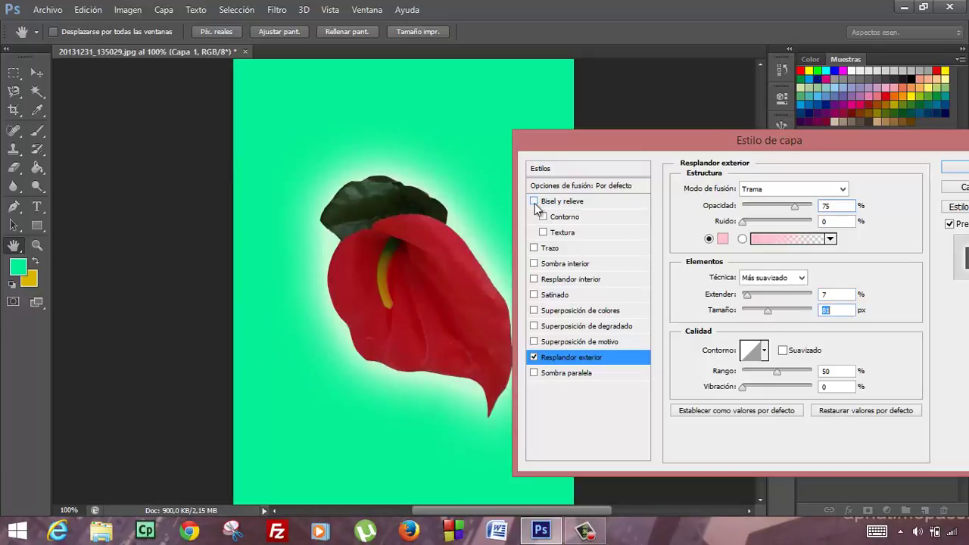
click(534, 202)
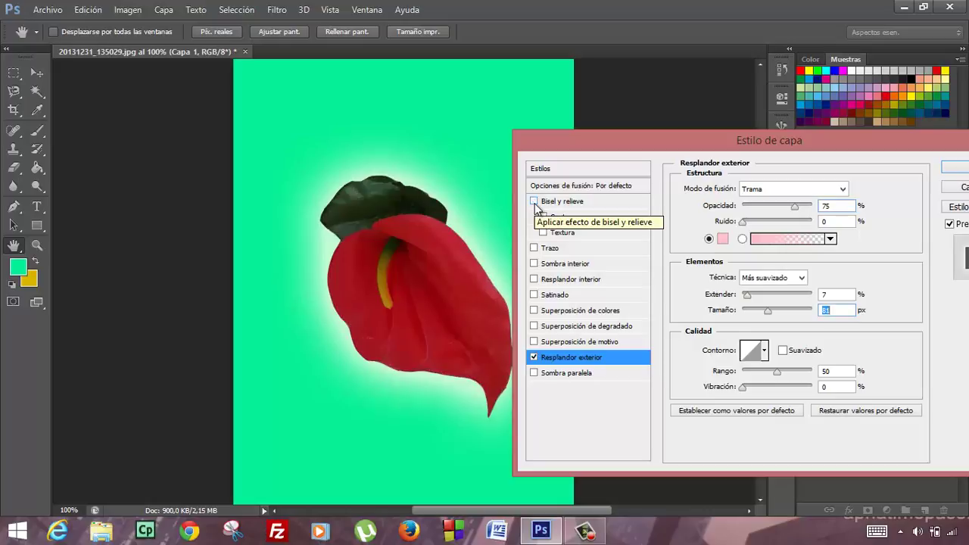
click(534, 201)
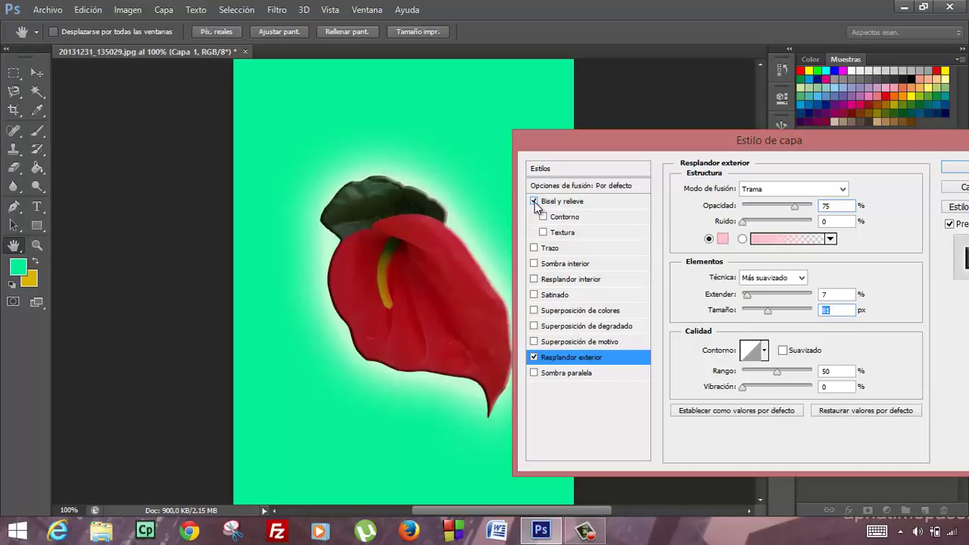
drag(667, 140, 509, 122)
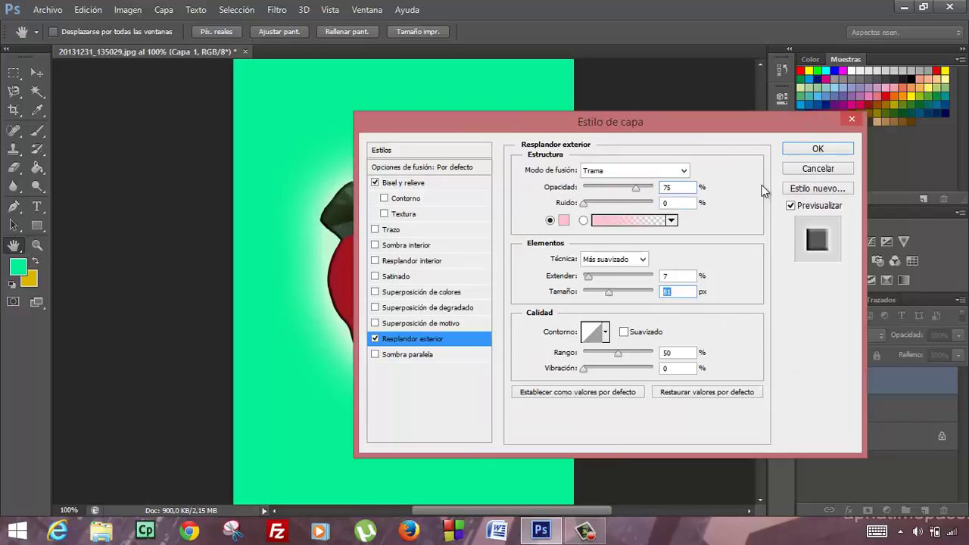
click(786, 151)
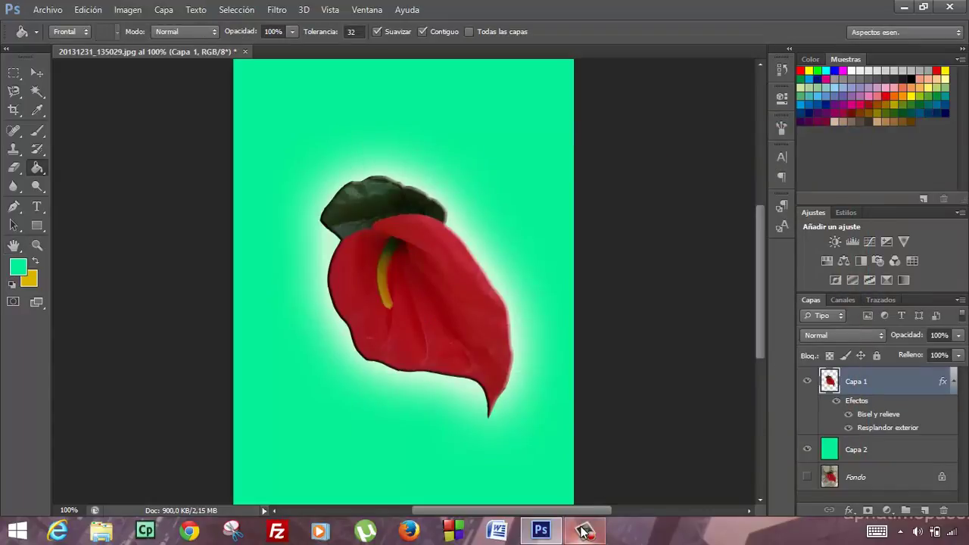